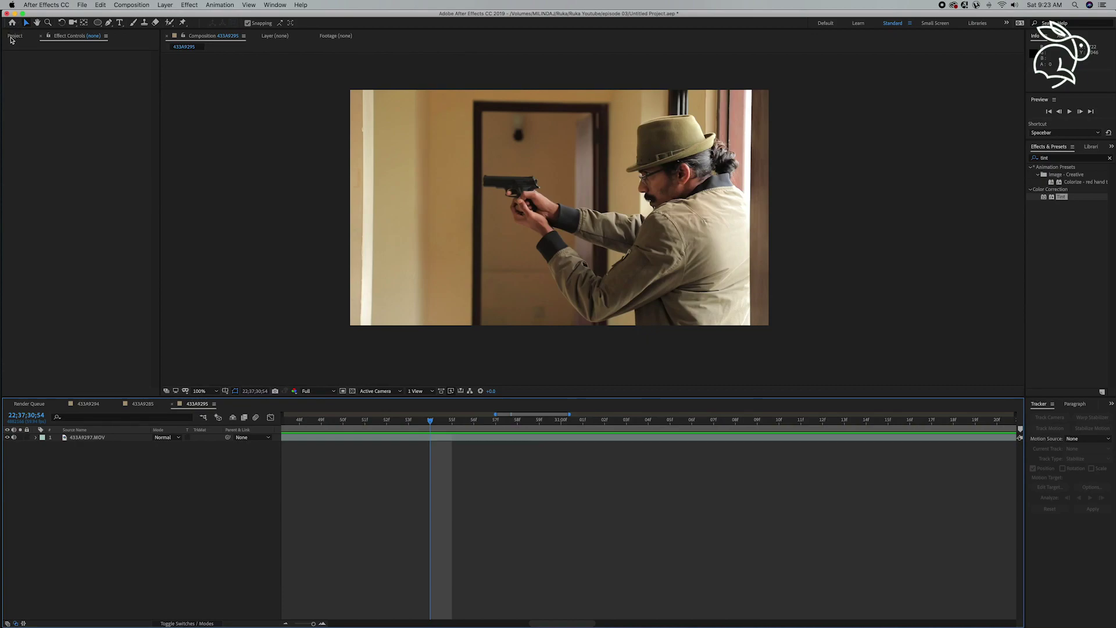
# - Move the playhead to the firing frame and add muzzel flash.png above the gunman footage
pyautogui.click(13, 36)
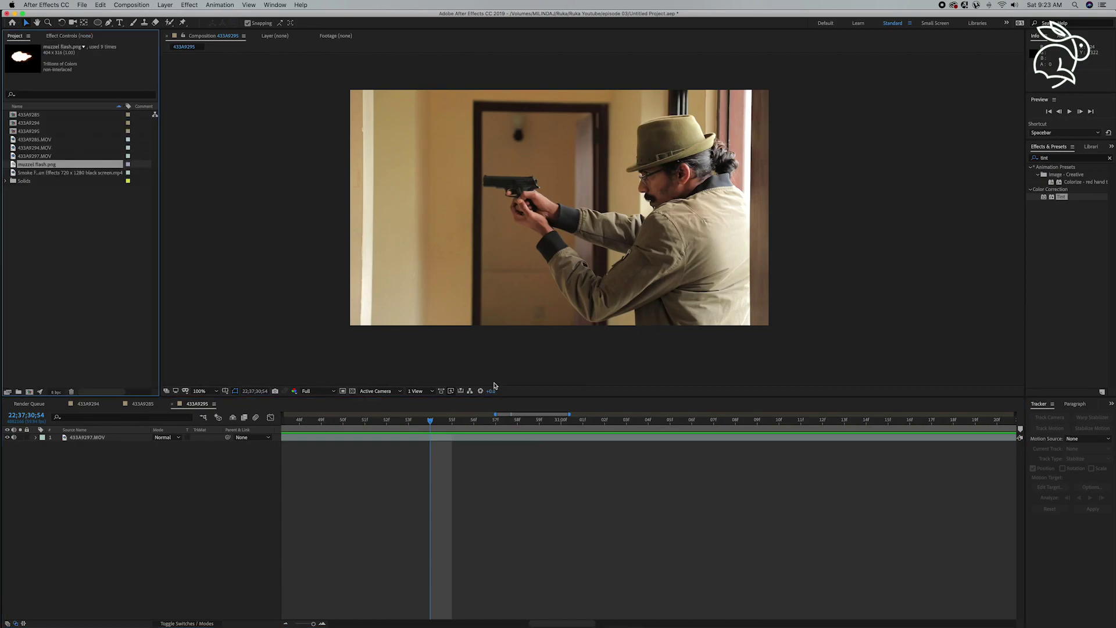
pyautogui.click(427, 423)
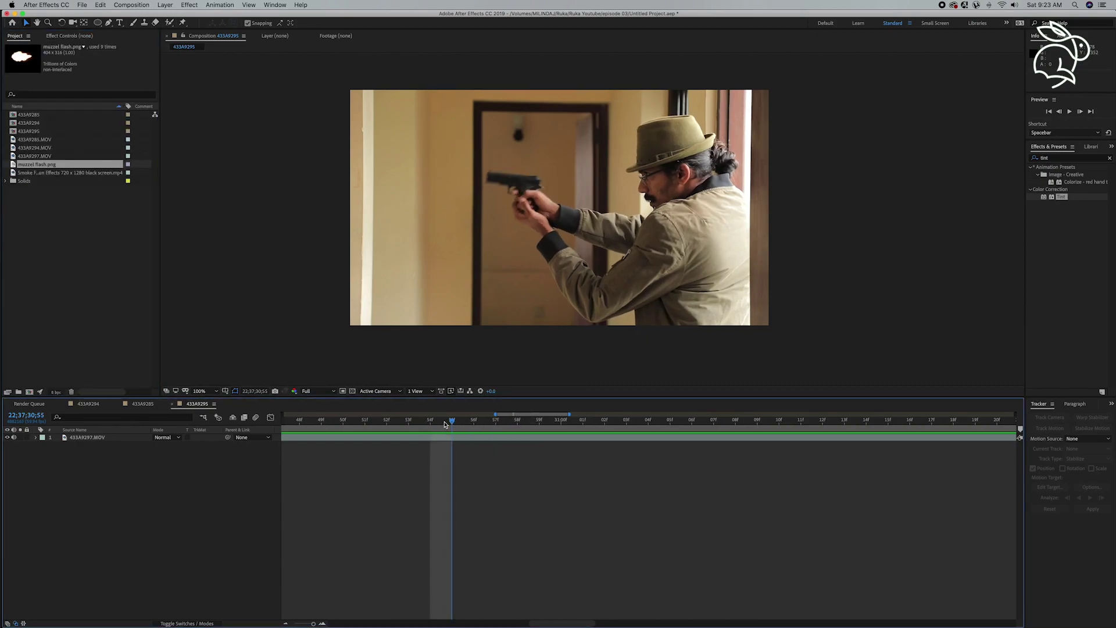
pyautogui.moveTo(429, 429); pyautogui.dragTo(432, 429)
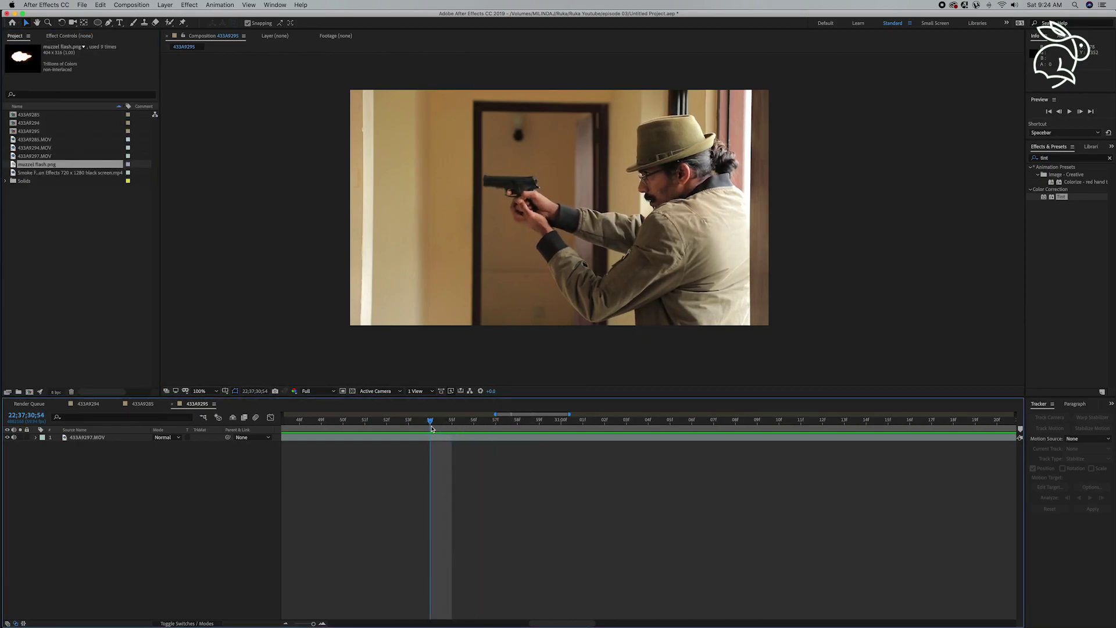
pyautogui.moveTo(435, 428); pyautogui.dragTo(431, 428)
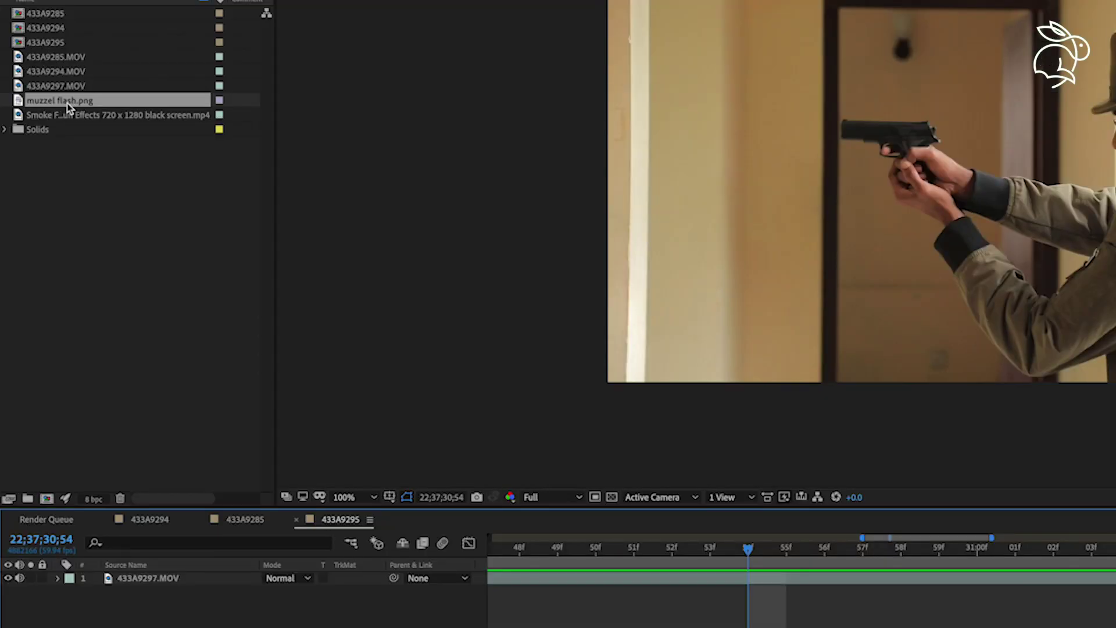
pyautogui.moveTo(68, 103)
pyautogui.mouseDown()
pyautogui.moveTo(200, 536)
pyautogui.moveTo(201, 575)
pyautogui.mouseUp()
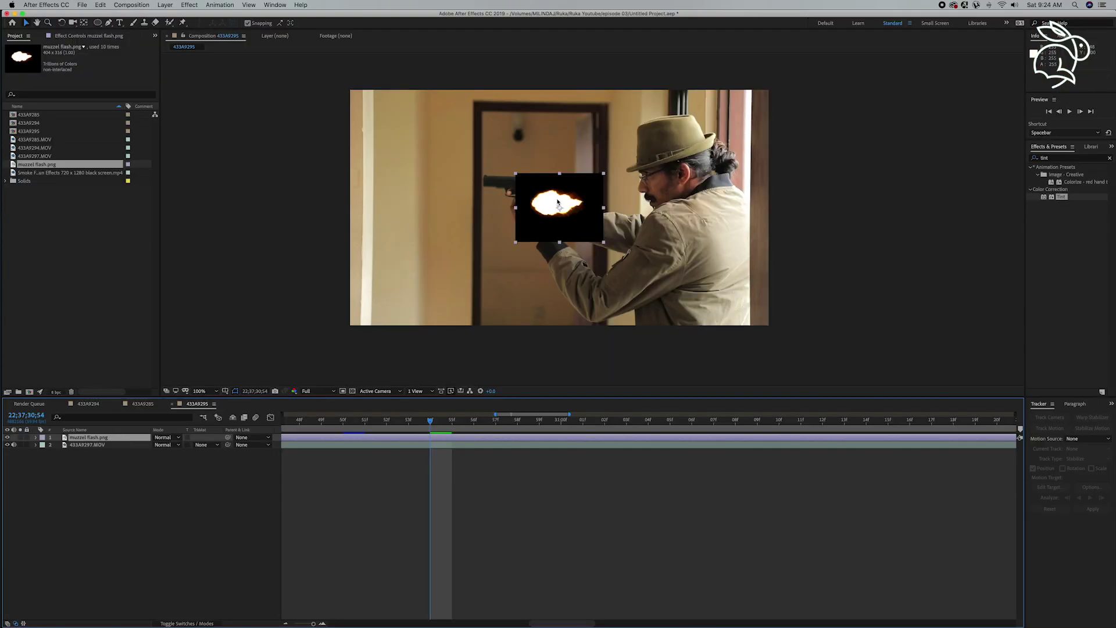
pyautogui.click(180, 440)
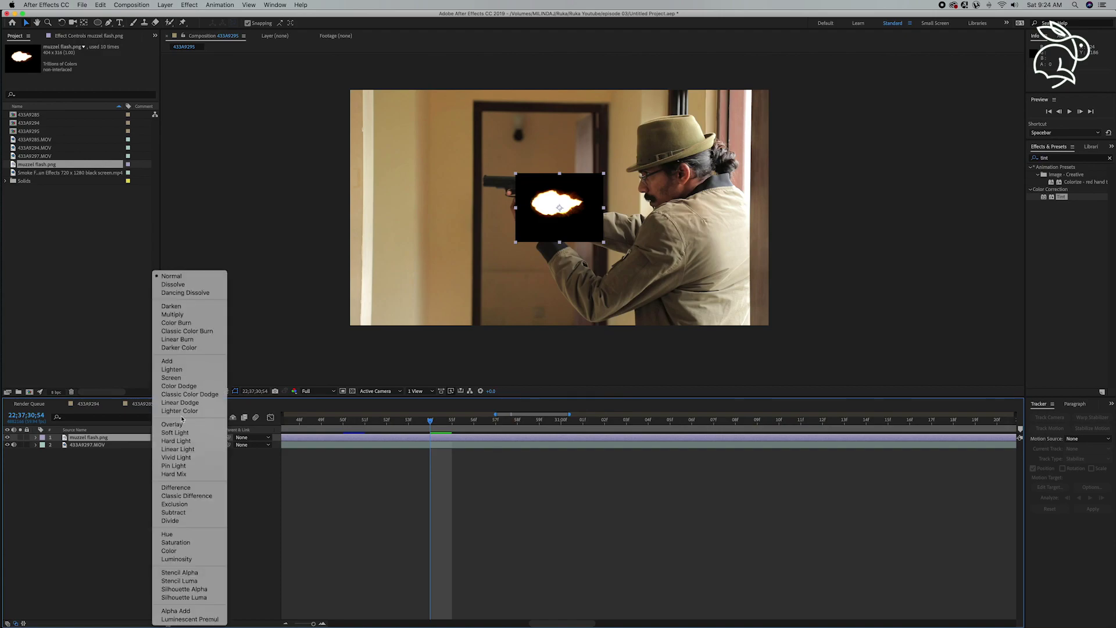
# - Set the flash layer to Screen mode and rotate it around to point left
pyautogui.click(190, 384)
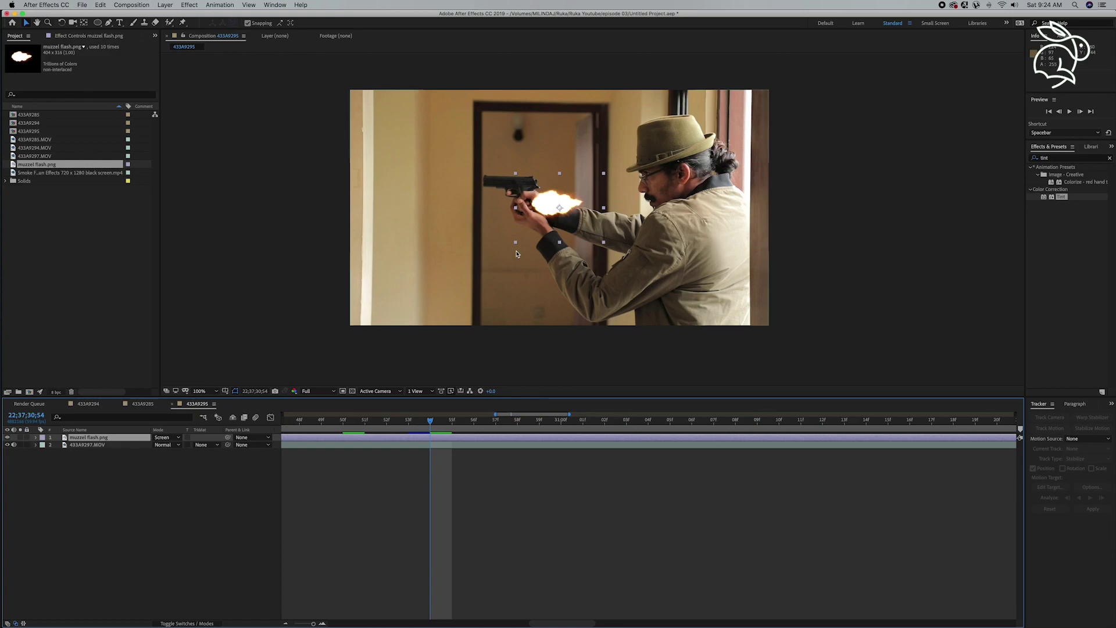
pyautogui.click(36, 437)
pyautogui.click(43, 445)
pyautogui.moveTo(169, 474); pyautogui.dragTo(276, 475)
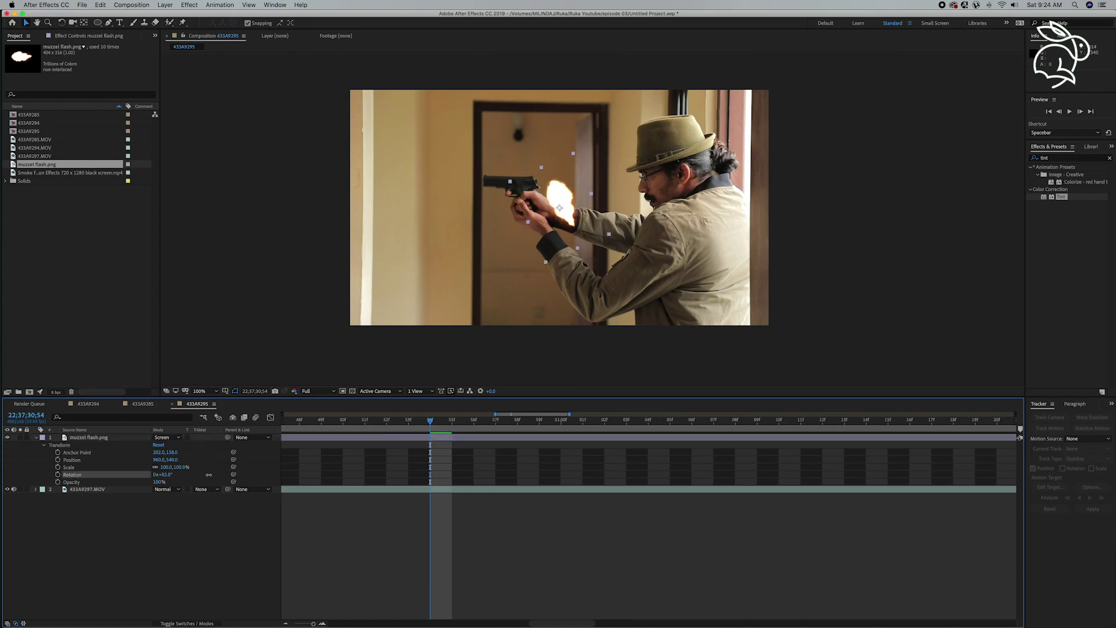
# - Scale the flash to about 148.4%, rotate it to 181° and seat it at 420,386 on the barrel
pyautogui.moveTo(601, 246); pyautogui.dragTo(630, 263)
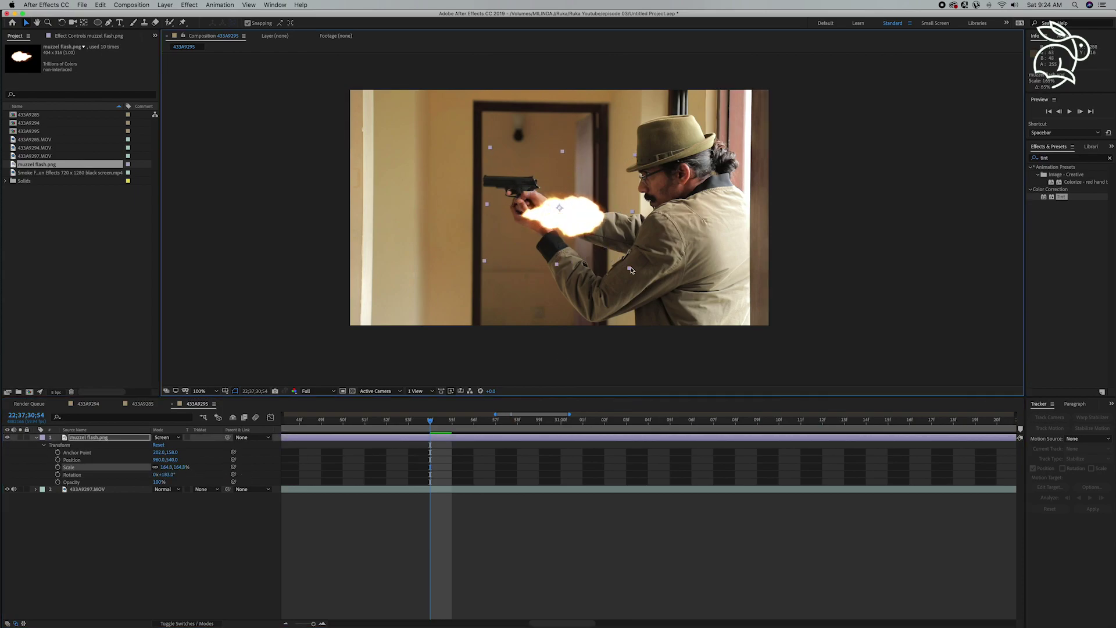
pyautogui.moveTo(485, 262); pyautogui.dragTo(425, 231)
pyautogui.moveTo(504, 189); pyautogui.dragTo(452, 180)
pyautogui.press('KP_Subtract')
pyautogui.press('KP_Subtract')
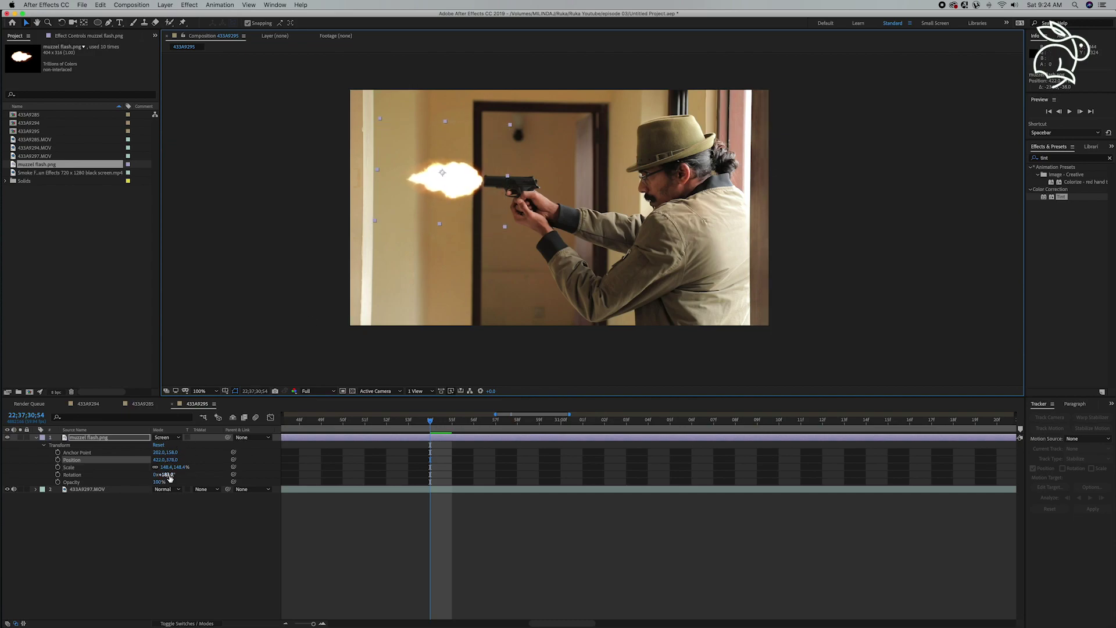
pyautogui.press('Left')
pyautogui.press('Left')
pyautogui.press('Left')
pyautogui.hotkey('shift', 'Down')
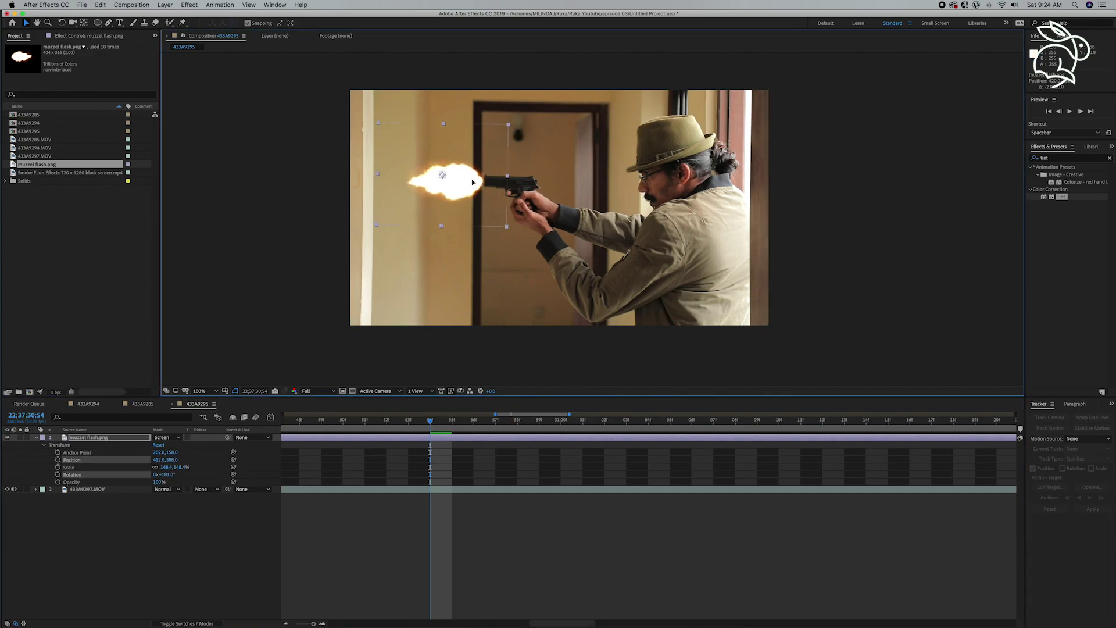
pyautogui.press('Up')
pyautogui.press('Up')
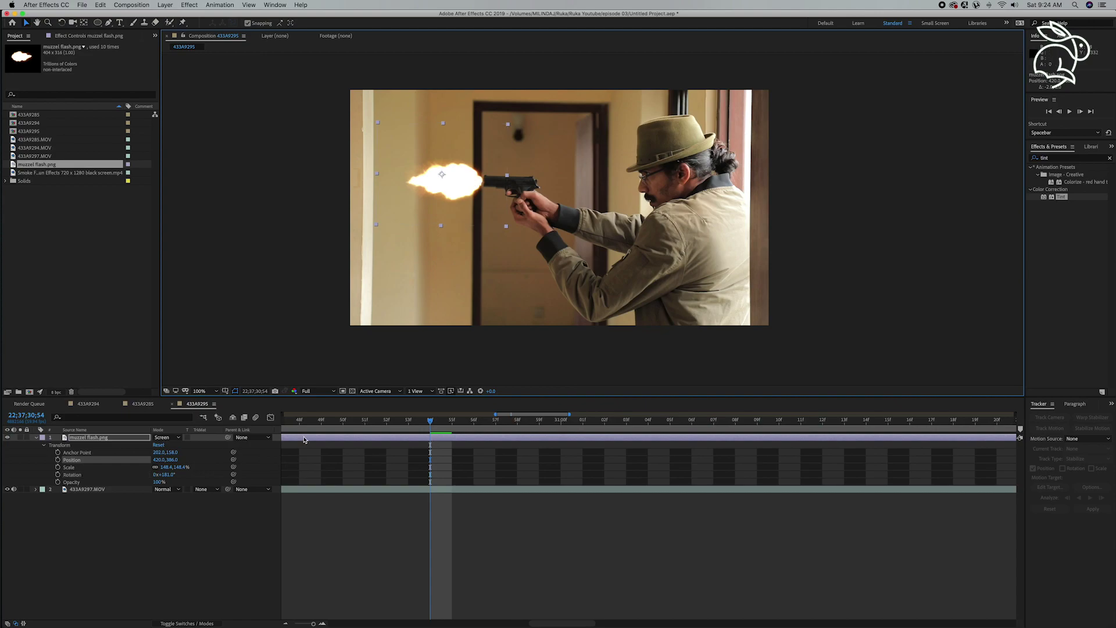
pyautogui.click(303, 439)
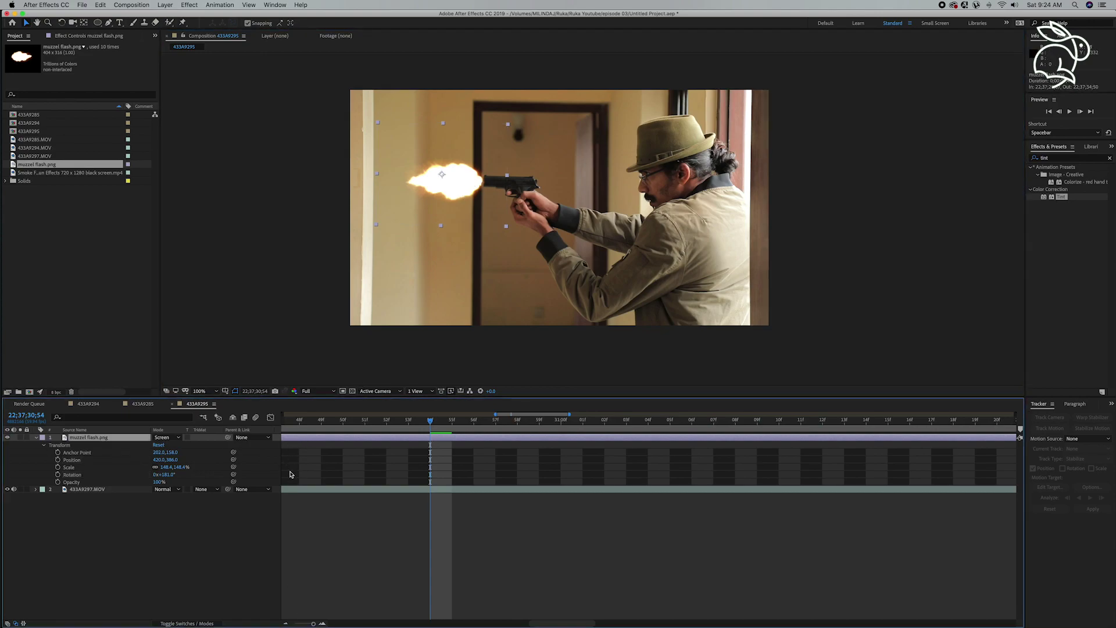
# - Preview the shot, end the flash layer at the firing frame with Alt+], and duplicate it
pyautogui.click(294, 624)
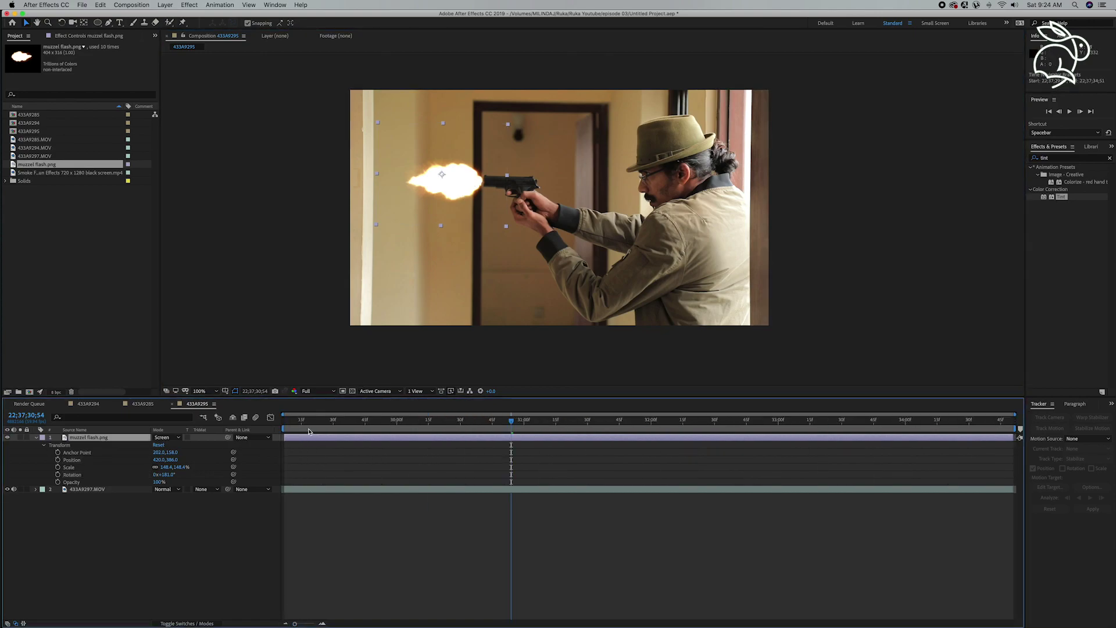
pyautogui.press('space')
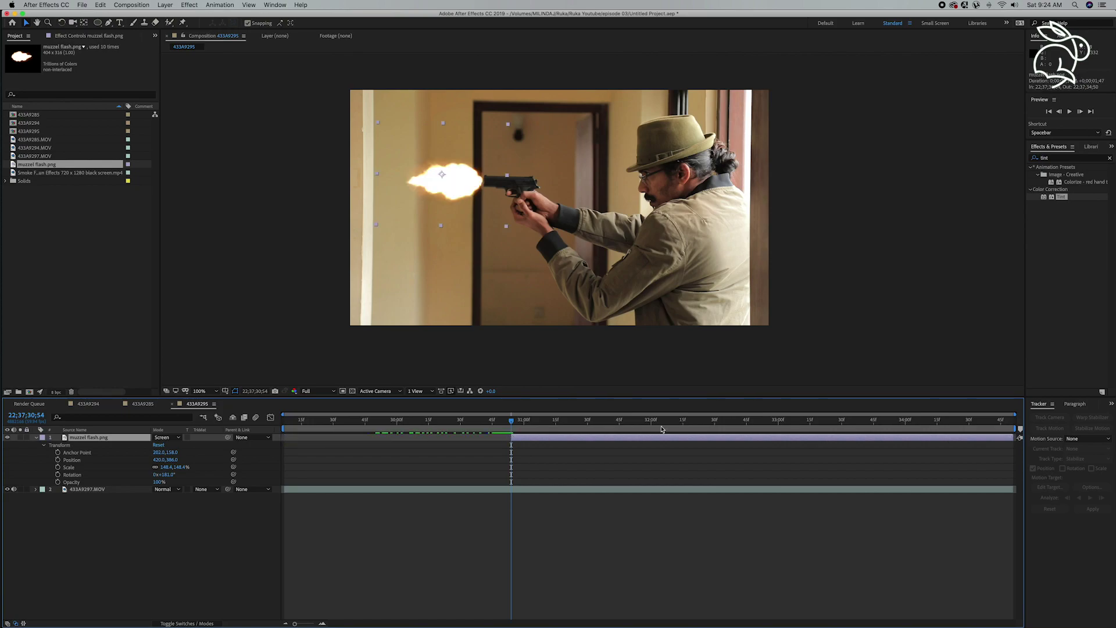
pyautogui.hotkey('alt', ']')
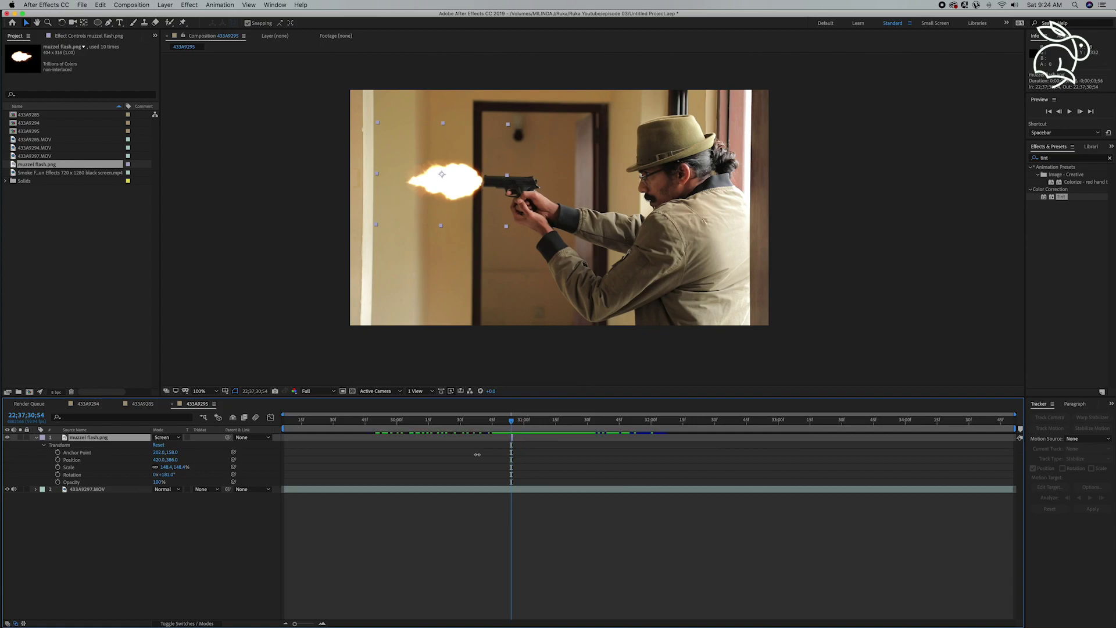
pyautogui.press('=')
pyautogui.press('=')
pyautogui.press('=')
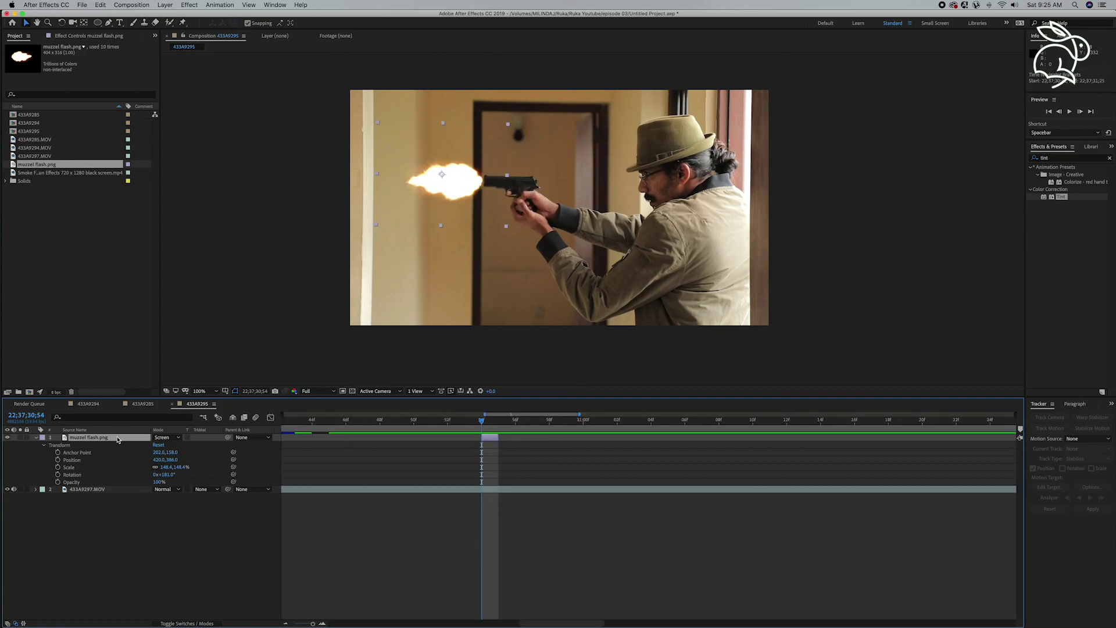
pyautogui.hotkey('ctrl', 'd')
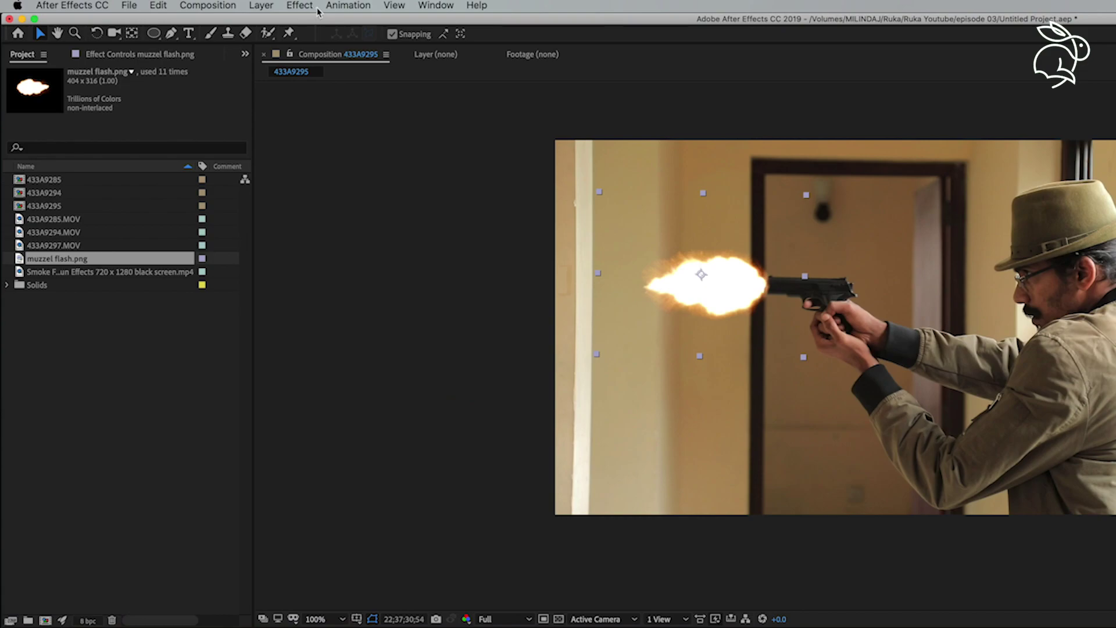
pyautogui.click(310, 7)
# - Apply Fast Box Blur at radius 8 to the top flash copy and add a third flash layer
pyautogui.moveTo(340, 100)
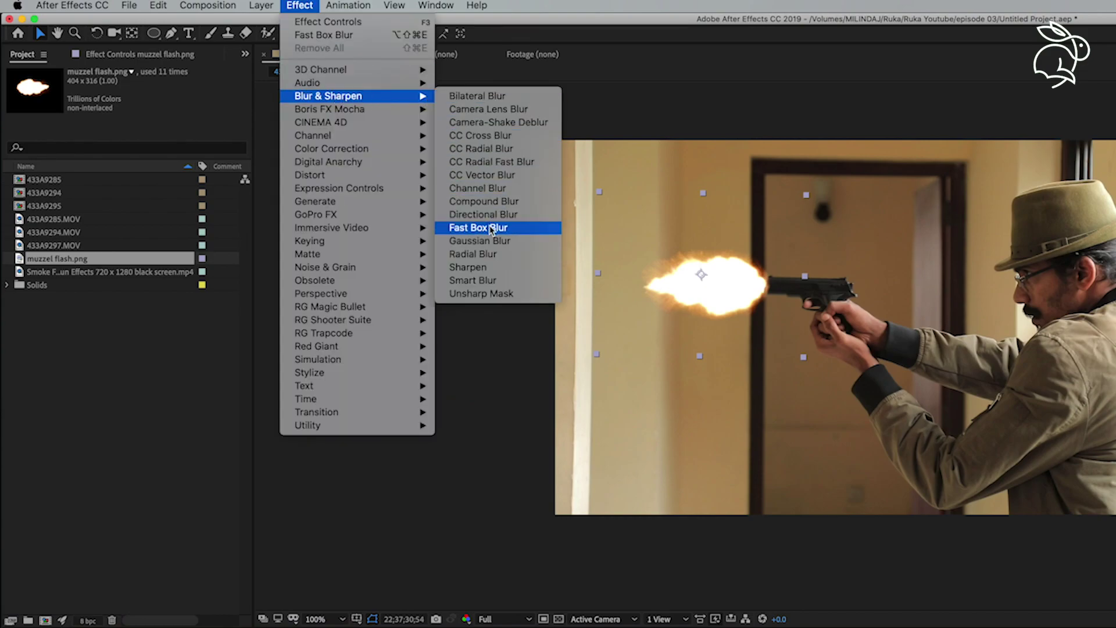
pyautogui.click(520, 234)
pyautogui.moveTo(145, 97); pyautogui.dragTo(153, 96)
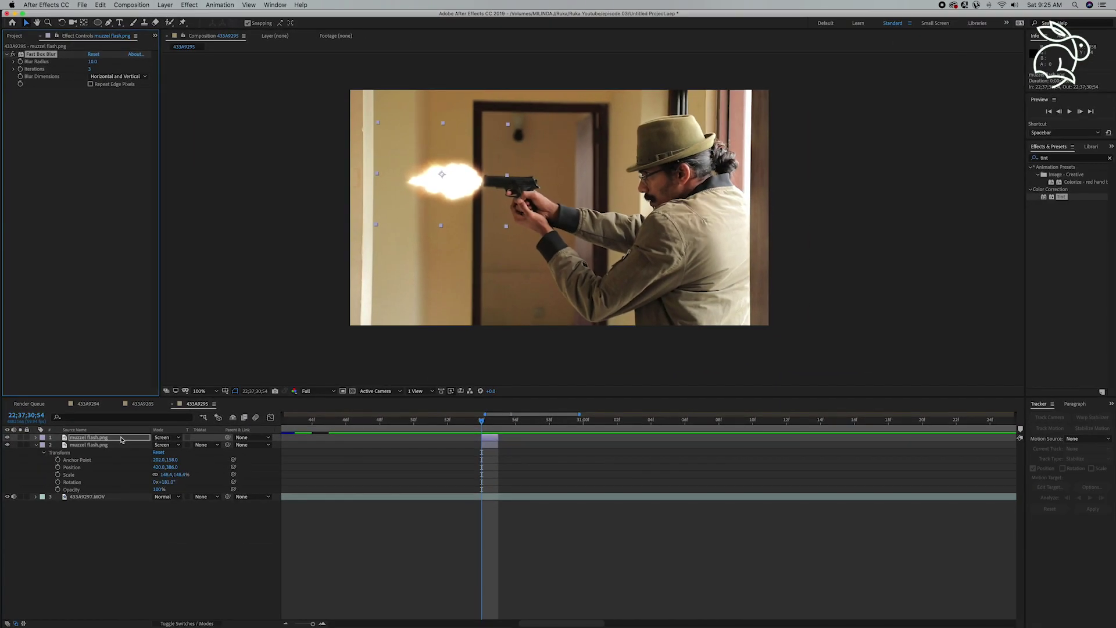
pyautogui.click(119, 437)
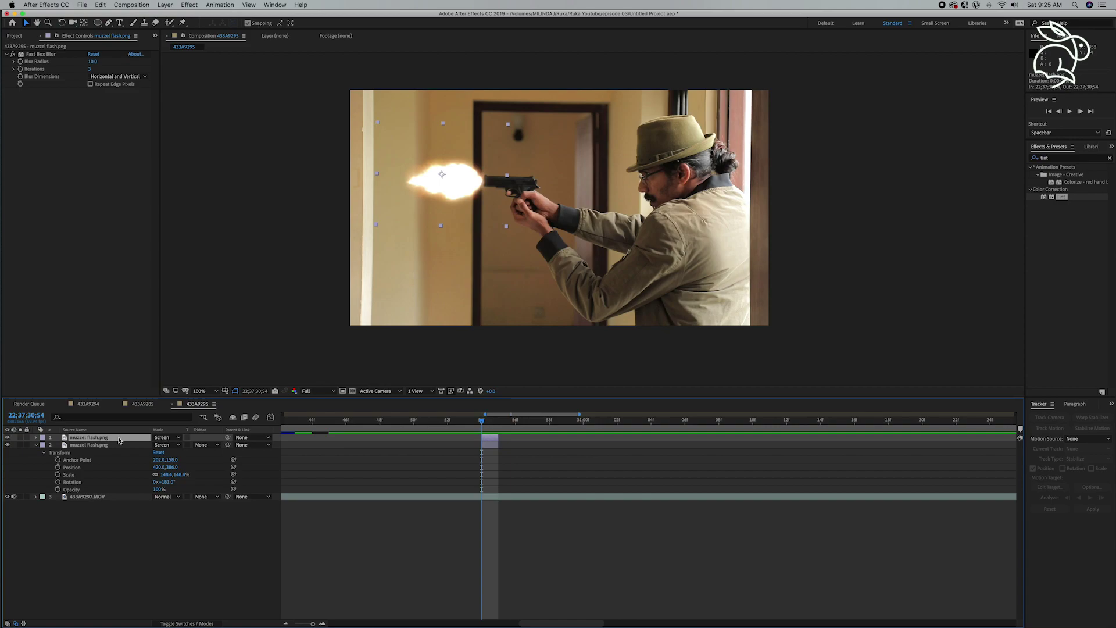
pyautogui.press('super+d')
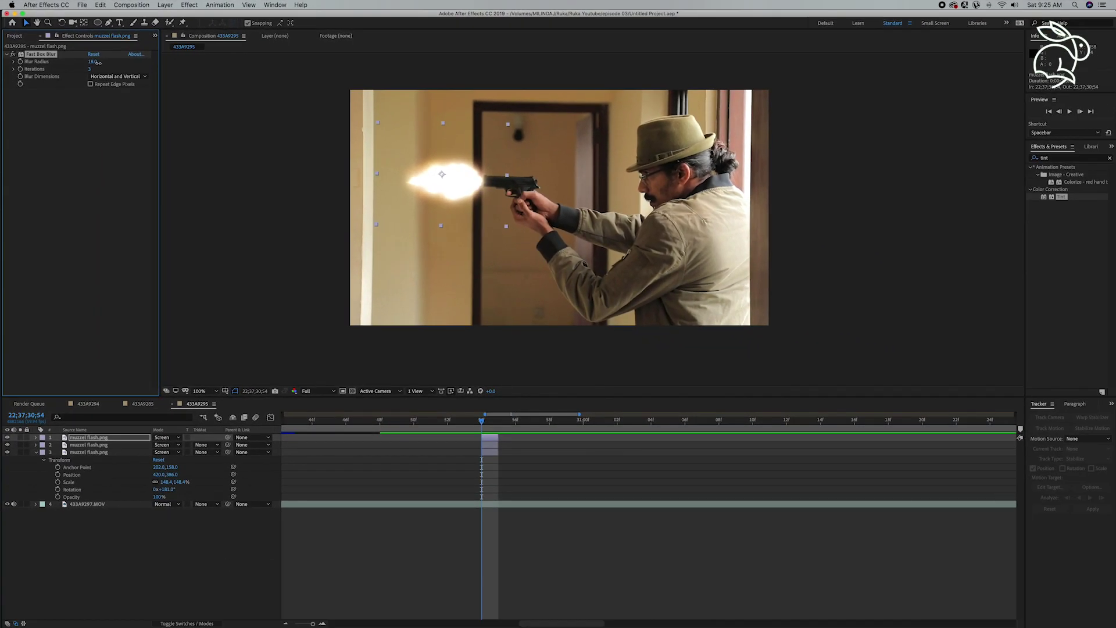
# - Set the Fast Box Blur radius to 13 and check the flash on neighbouring frames
pyautogui.moveTo(99, 62); pyautogui.dragTo(96, 62)
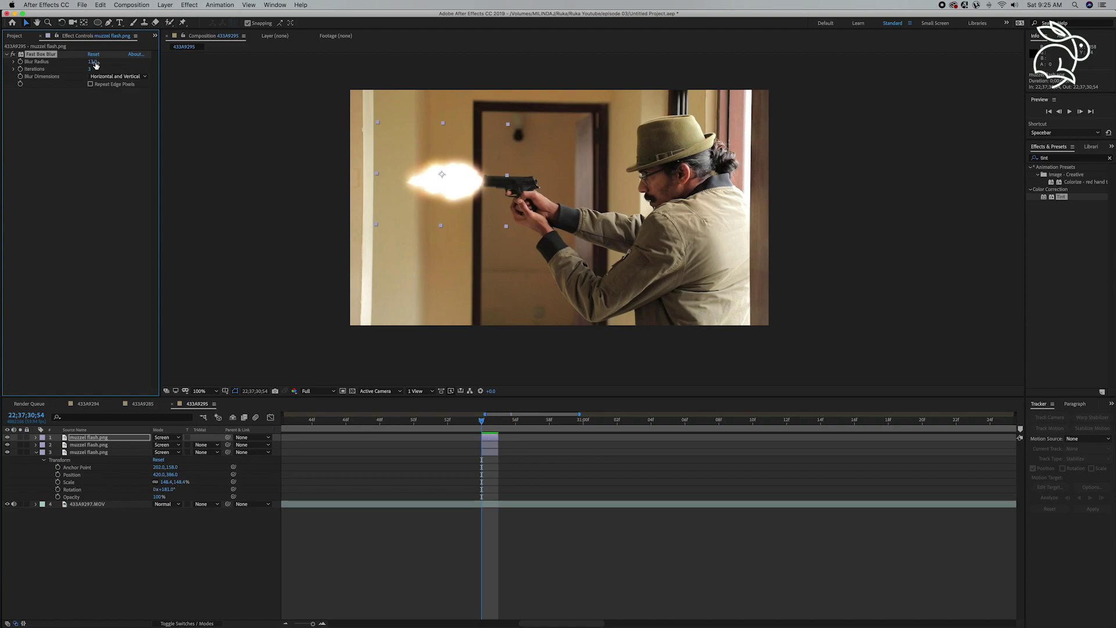
pyautogui.click(211, 562)
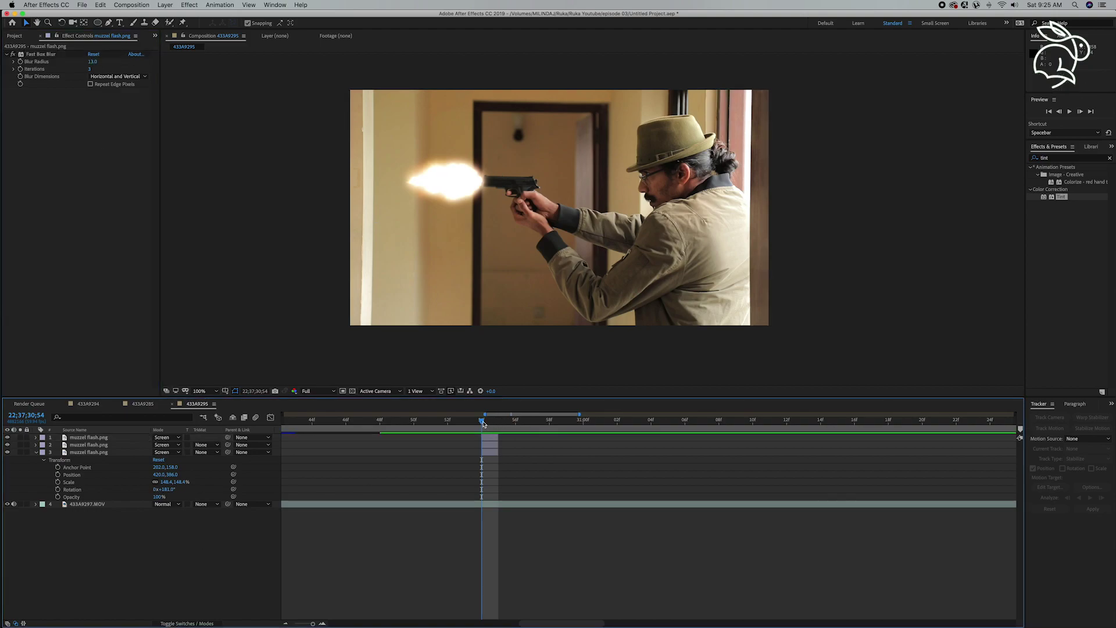
pyautogui.moveTo(489, 424); pyautogui.dragTo(487, 426)
pyautogui.rightClick(189, 534)
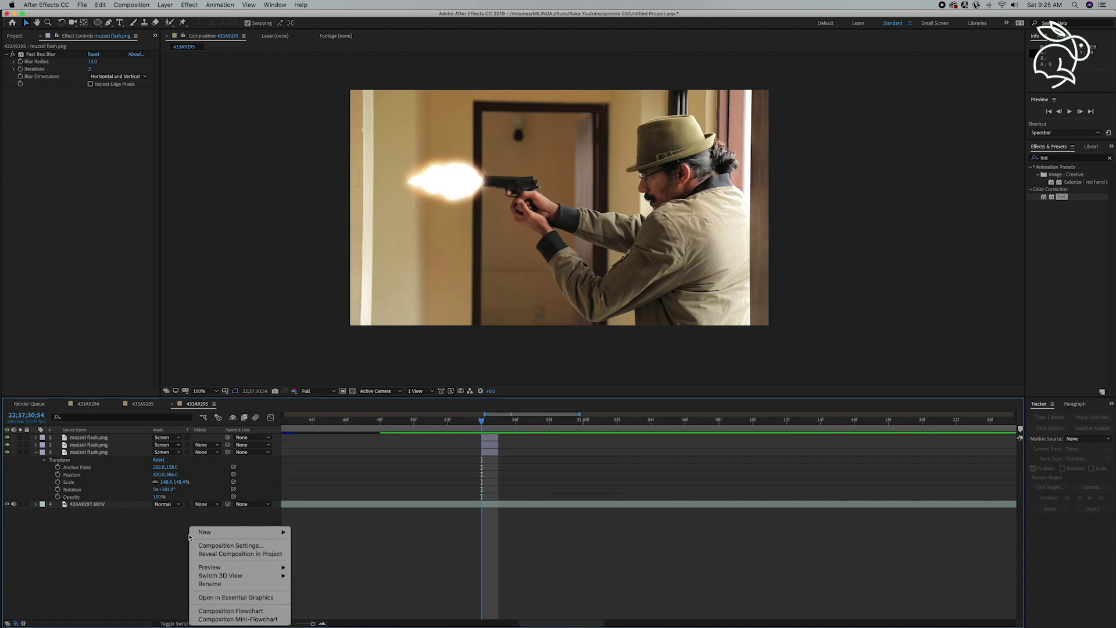
# - Add a pale orange solid sampled from the flash and blend it in Soft Light mode
pyautogui.moveTo(217, 533)
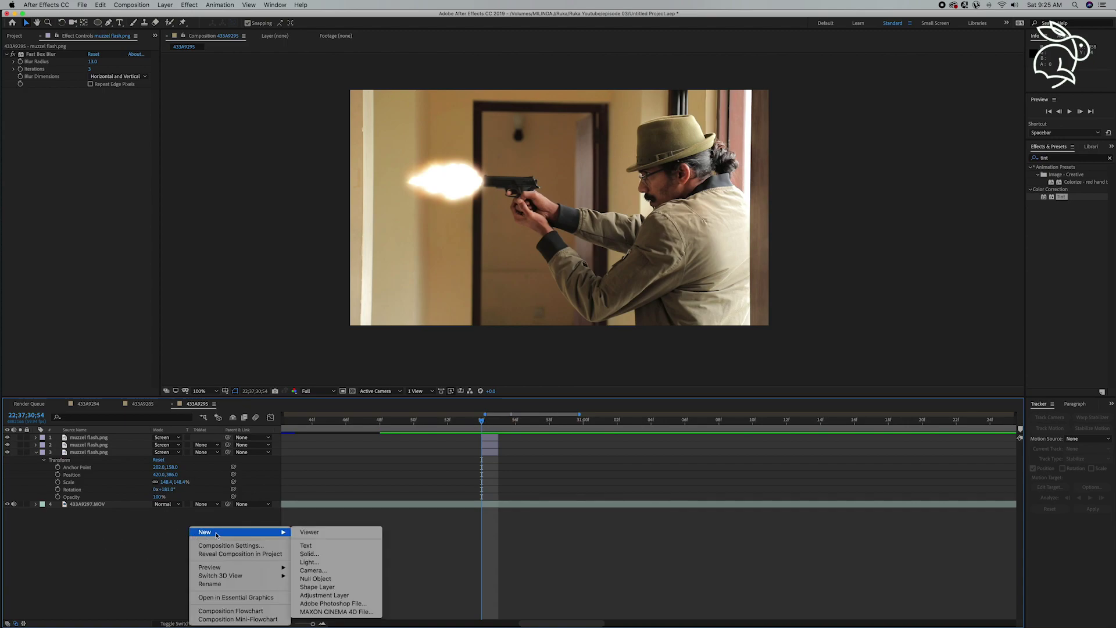
pyautogui.click(334, 556)
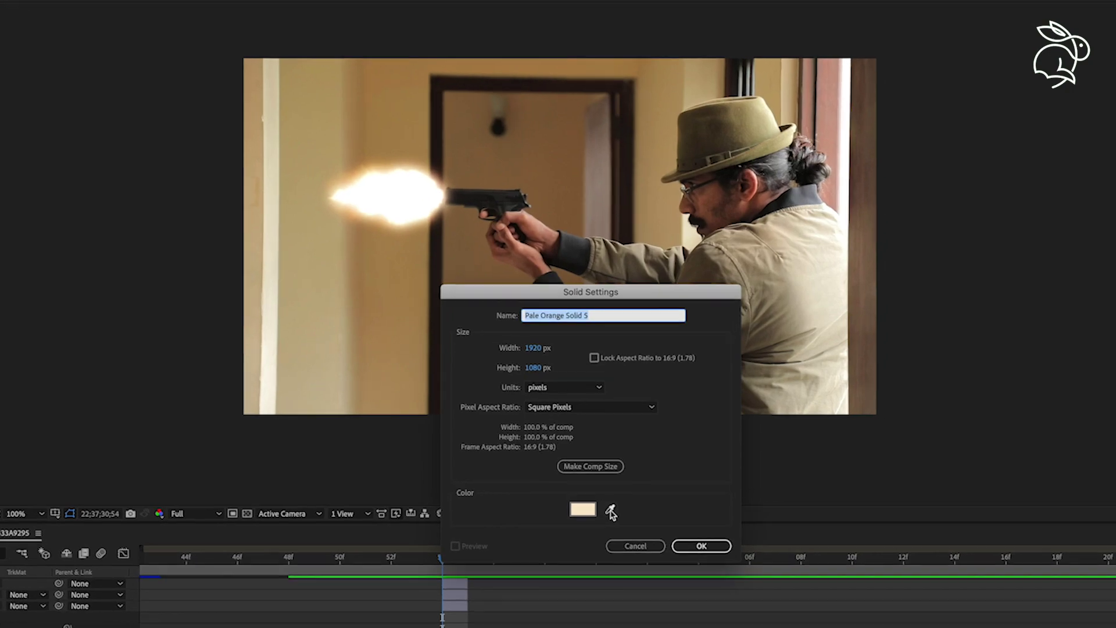
pyautogui.click(593, 388)
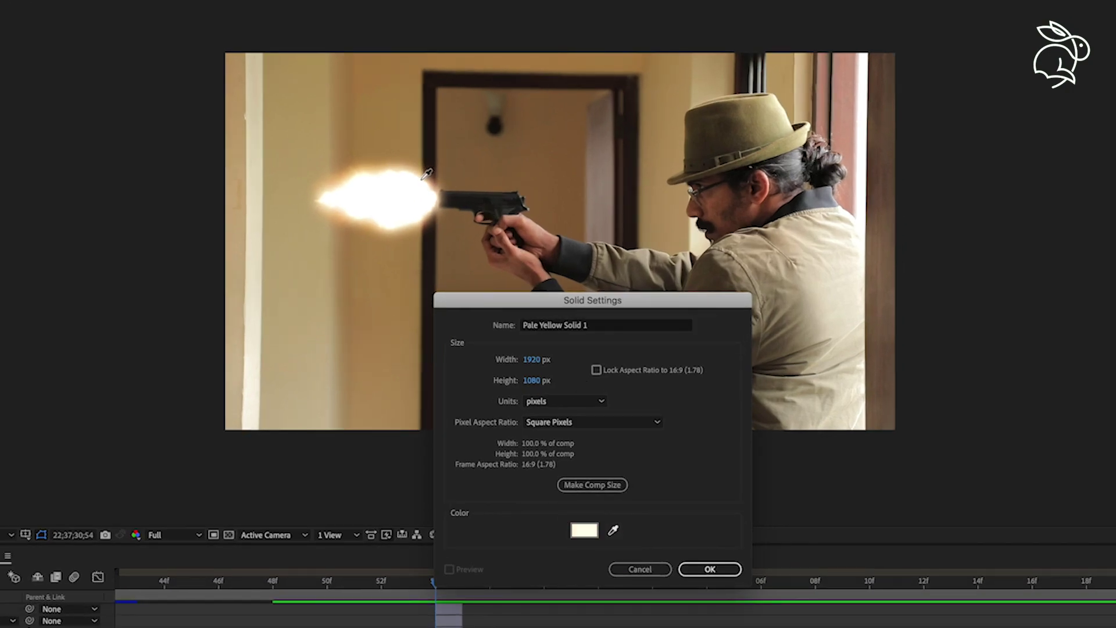
pyautogui.click(423, 179)
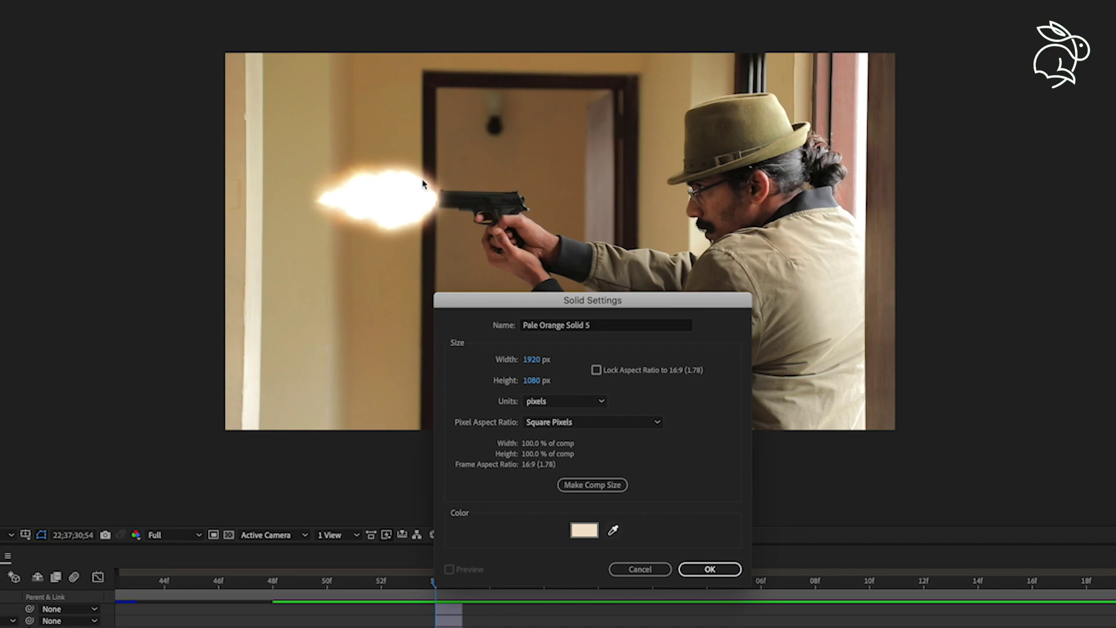
pyautogui.click(709, 569)
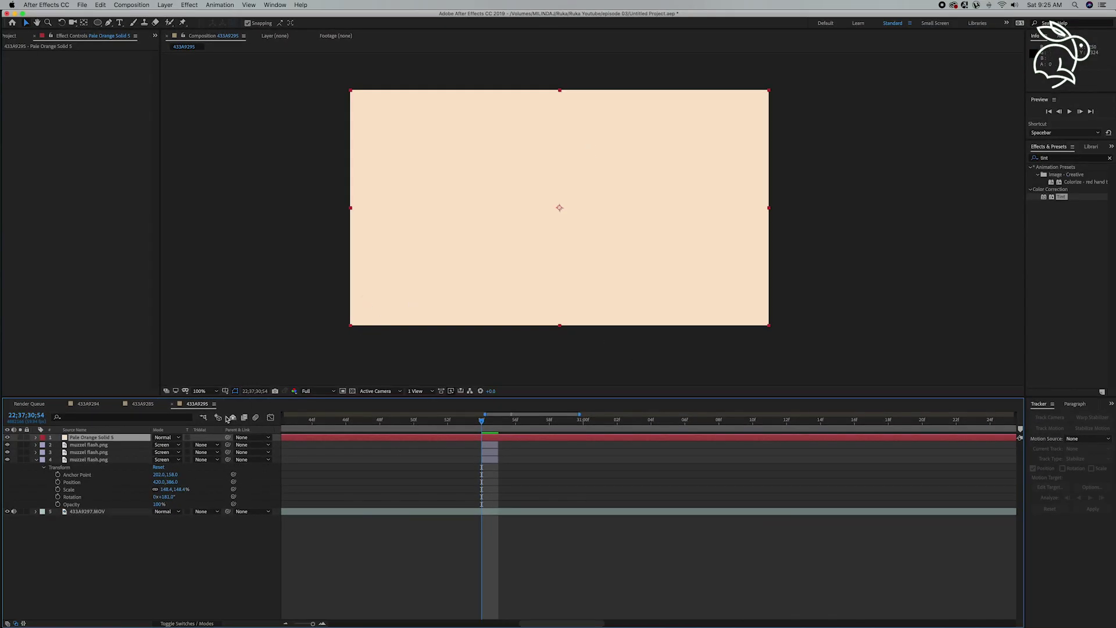
pyautogui.click(177, 440)
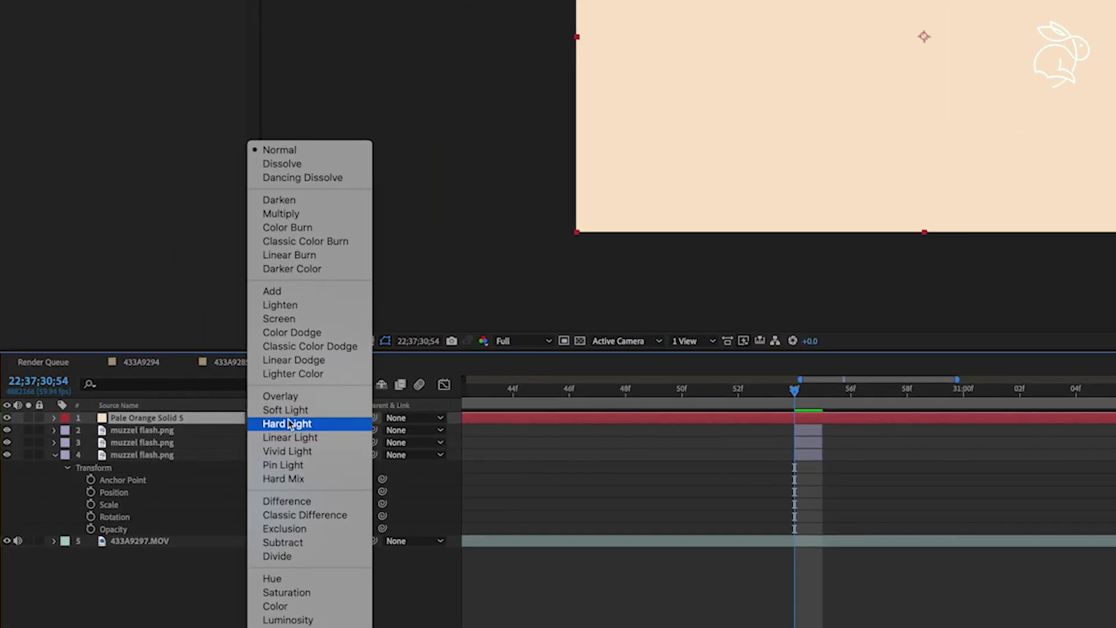
pyautogui.click(352, 412)
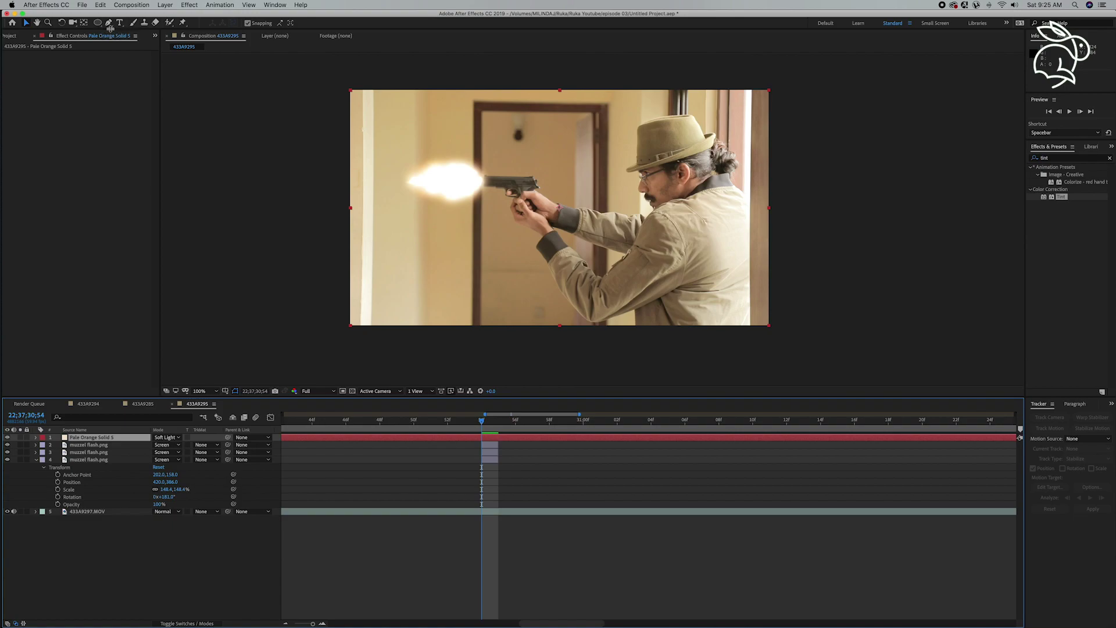
# - Draw a closed Pen mask on the solid around the gunman's hat, face and ear
pyautogui.click(108, 23)
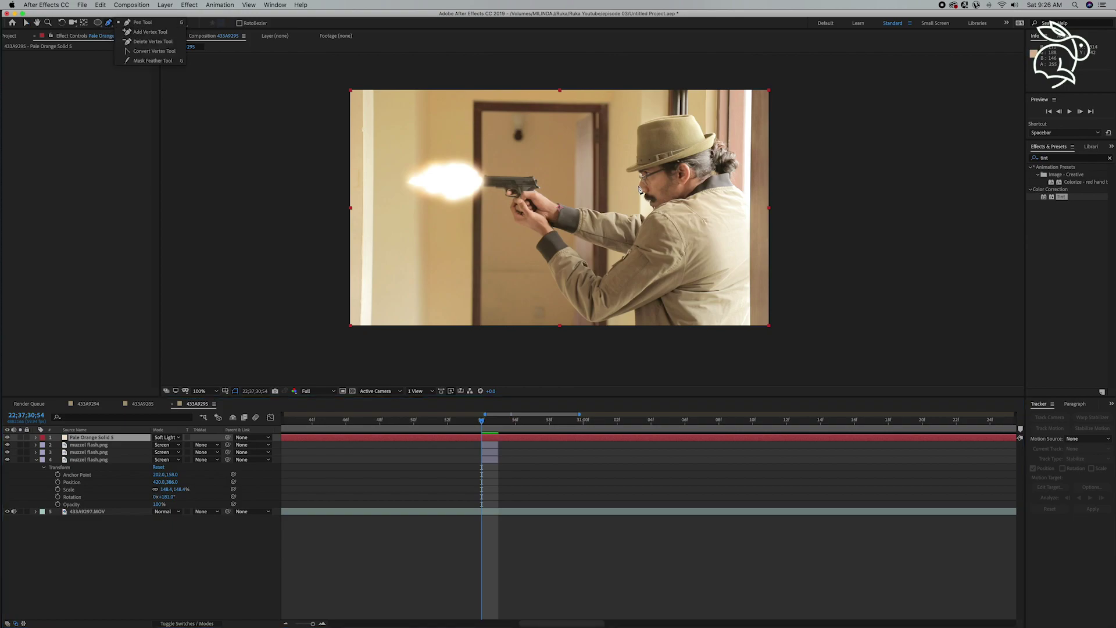
pyautogui.scroll(2, 641, 191)
pyautogui.click(620, 91)
pyautogui.click(616, 126)
pyautogui.click(616, 163)
pyautogui.click(598, 184)
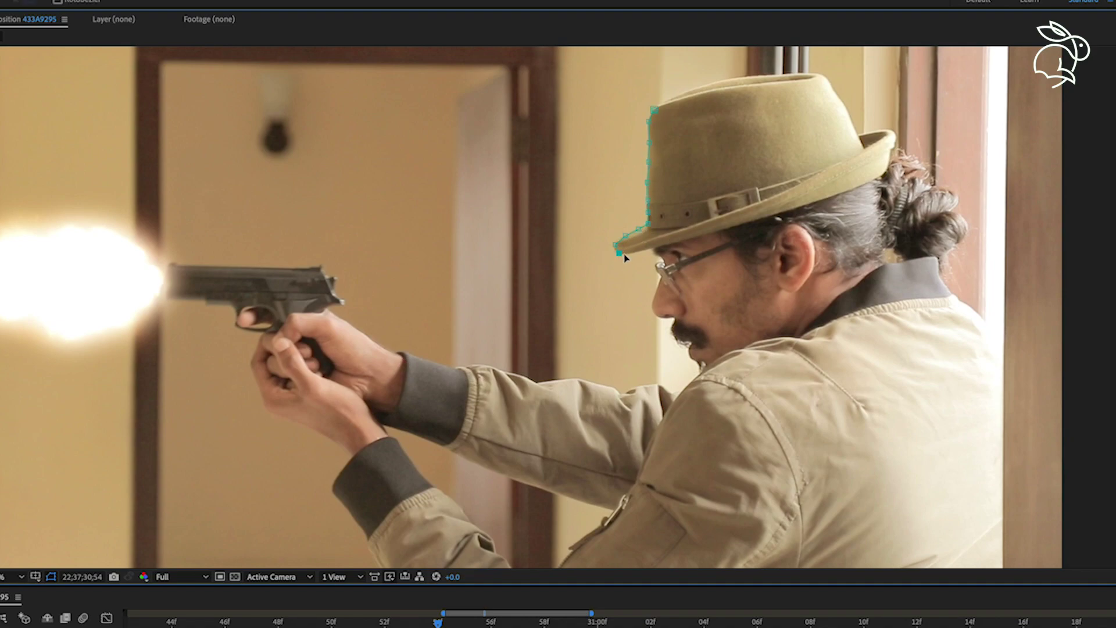
pyautogui.click(632, 252)
pyautogui.click(646, 250)
pyautogui.click(658, 250)
pyautogui.click(665, 262)
pyautogui.click(672, 321)
pyautogui.click(673, 331)
pyautogui.click(679, 339)
pyautogui.click(685, 341)
pyautogui.click(691, 343)
pyautogui.click(690, 351)
pyautogui.click(743, 348)
pyautogui.click(771, 311)
pyautogui.click(774, 279)
pyautogui.click(769, 236)
pyautogui.click(733, 157)
pyautogui.click(681, 97)
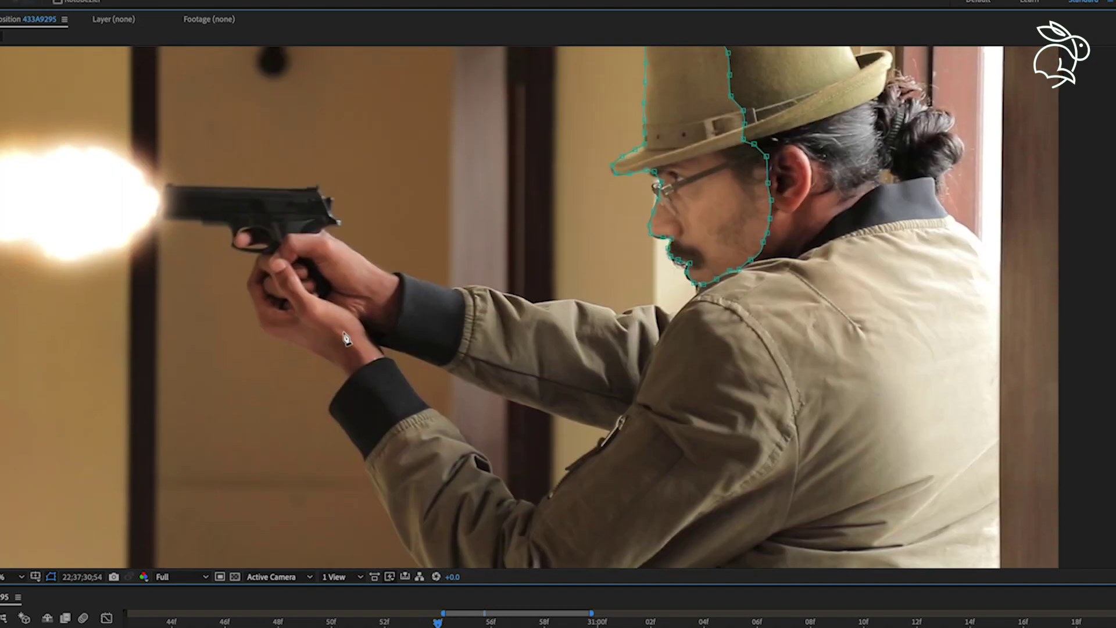
# - Draw a second closed mask along the gun arm, out to the wrist and back
pyautogui.click(257, 257)
pyautogui.click(248, 271)
pyautogui.click(304, 311)
pyautogui.click(357, 361)
pyautogui.click(426, 439)
pyautogui.click(485, 485)
pyautogui.click(487, 461)
pyautogui.click(446, 418)
pyautogui.click(402, 375)
pyautogui.click(366, 329)
pyautogui.click(430, 318)
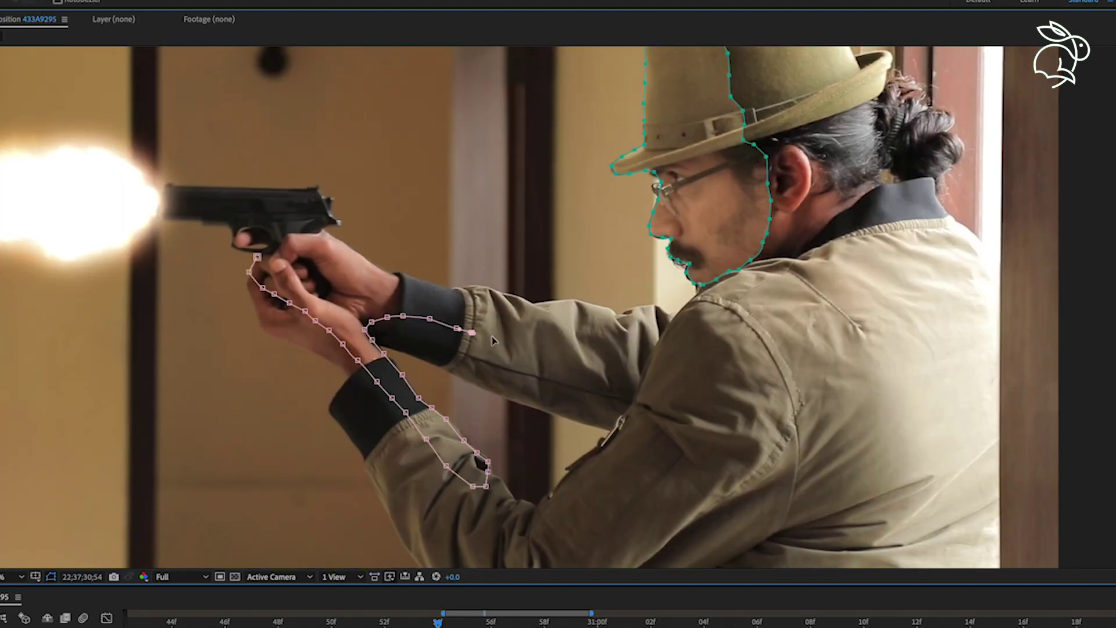
pyautogui.click(652, 351)
pyautogui.click(681, 311)
pyautogui.click(626, 309)
pyautogui.click(557, 302)
pyautogui.click(516, 298)
pyautogui.click(472, 287)
pyautogui.click(438, 288)
pyautogui.click(390, 273)
pyautogui.click(347, 244)
pyautogui.click(317, 232)
pyautogui.click(283, 242)
pyautogui.click(257, 256)
# - Draw a third closed mask along the sleeve from the elbow up to the shoulder
pyautogui.click(540, 503)
pyautogui.click(604, 441)
pyautogui.click(630, 414)
pyautogui.click(647, 368)
pyautogui.click(669, 337)
pyautogui.click(690, 306)
pyautogui.click(708, 297)
pyautogui.click(740, 301)
pyautogui.click(719, 338)
pyautogui.click(676, 383)
pyautogui.click(651, 434)
pyautogui.click(632, 472)
pyautogui.click(569, 516)
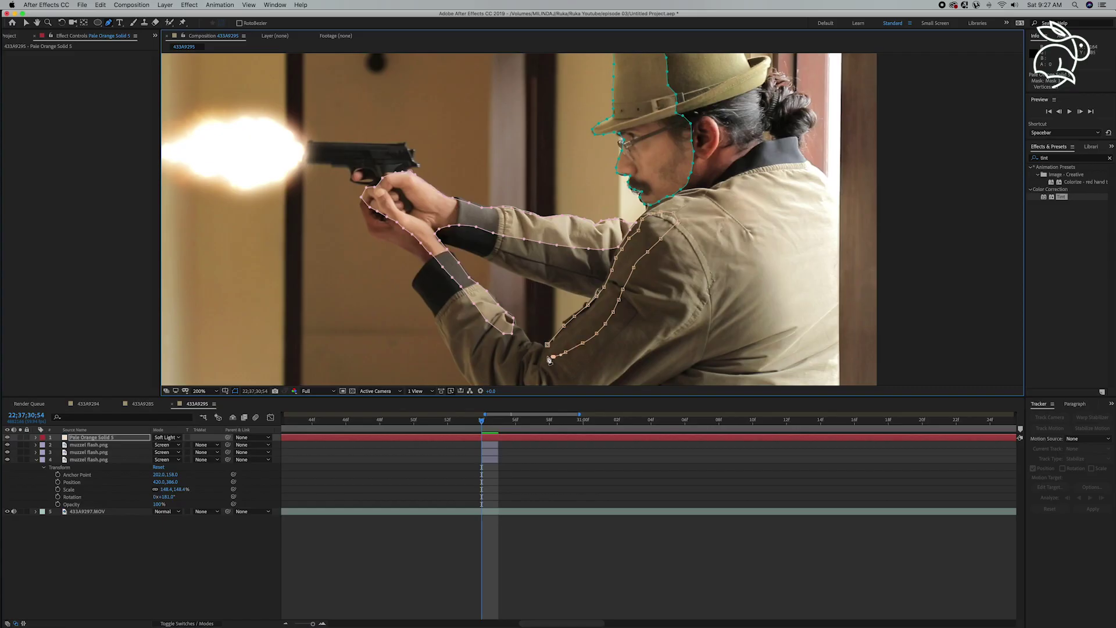
pyautogui.click(547, 348)
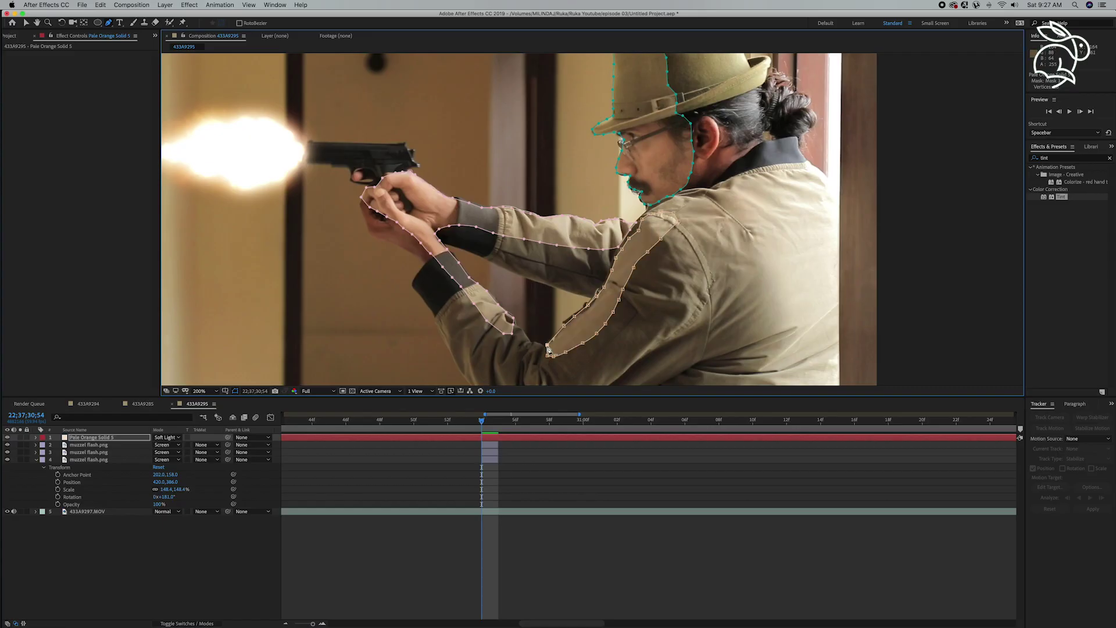
pyautogui.click(43, 440)
pyautogui.press(',')
# - Feather the solid's Mask 1, Mask 2 and Mask 3 to about 33, 28 and 21 pixels
pyautogui.click(36, 438)
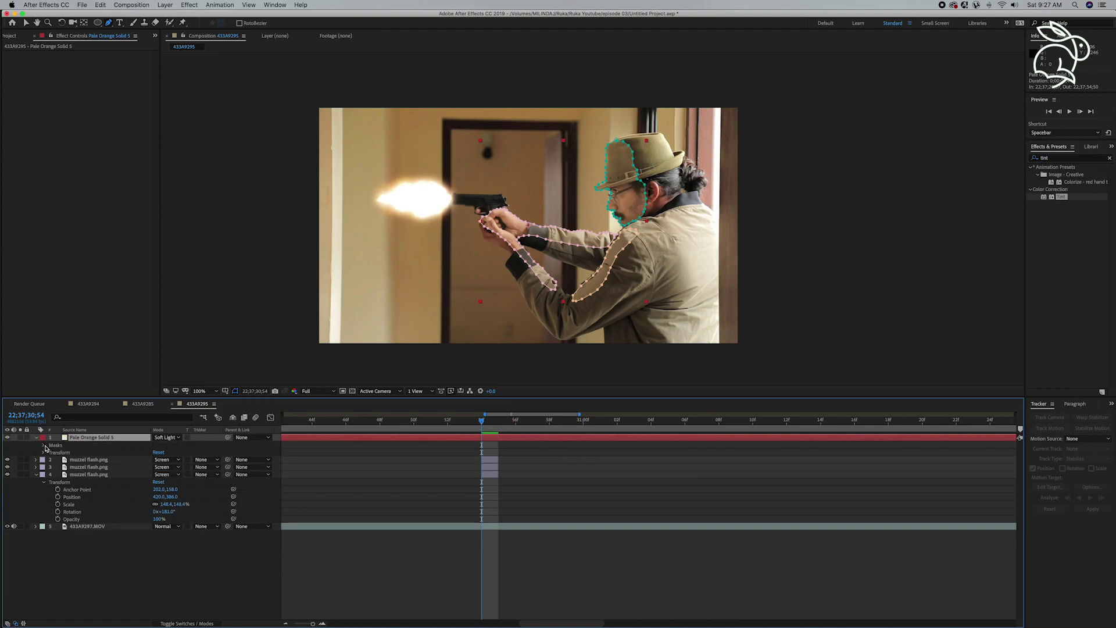
pyautogui.click(44, 445)
pyautogui.click(51, 452)
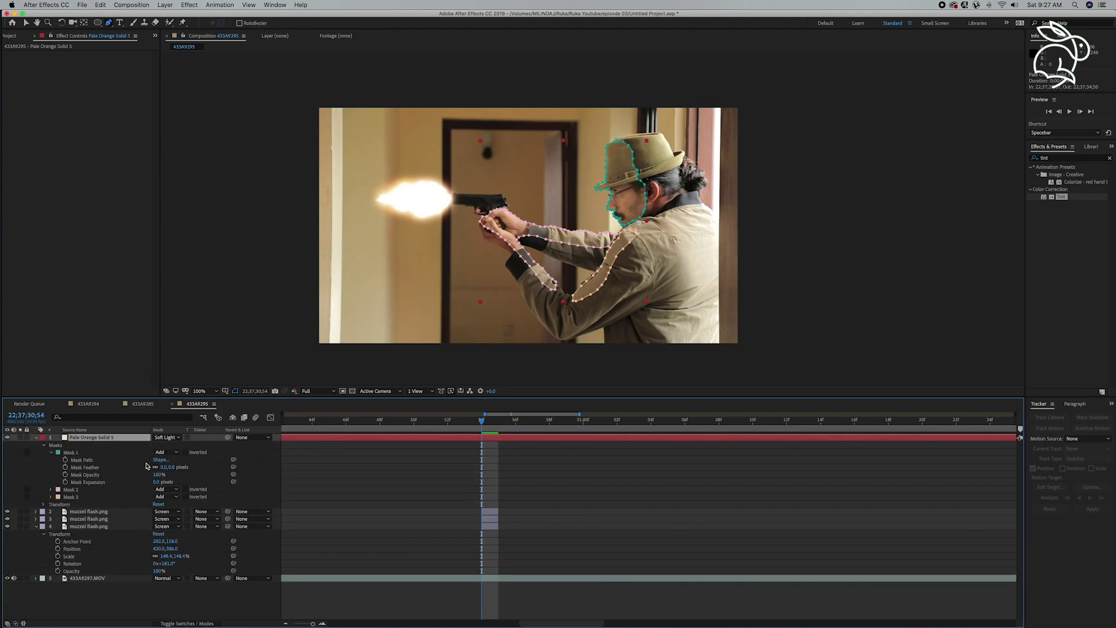
pyautogui.moveTo(170, 469); pyautogui.dragTo(184, 467)
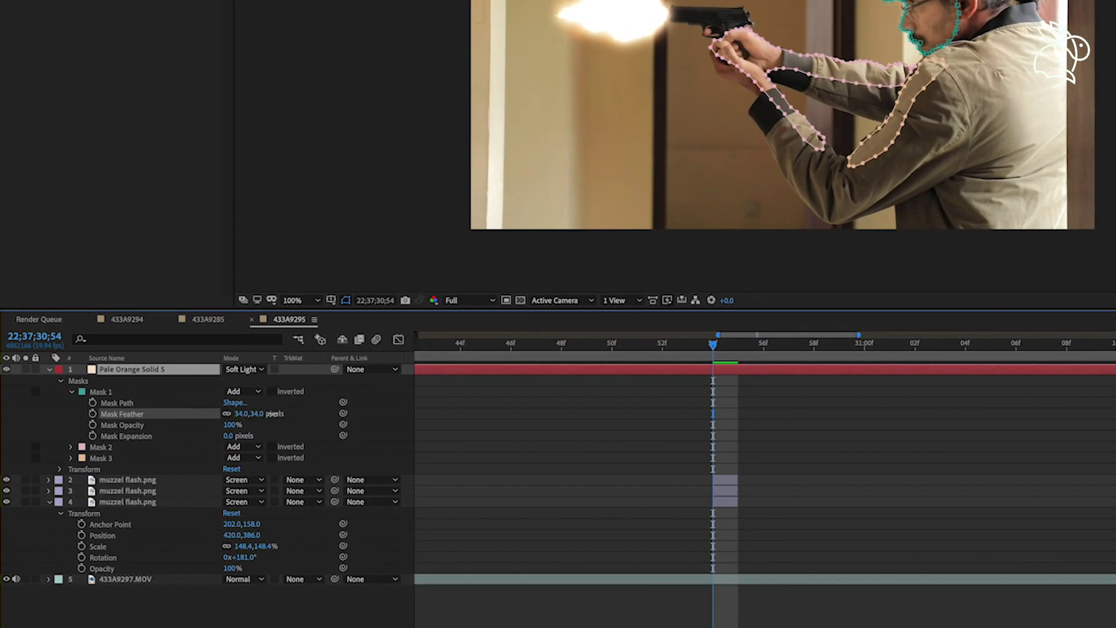
pyautogui.click(70, 446)
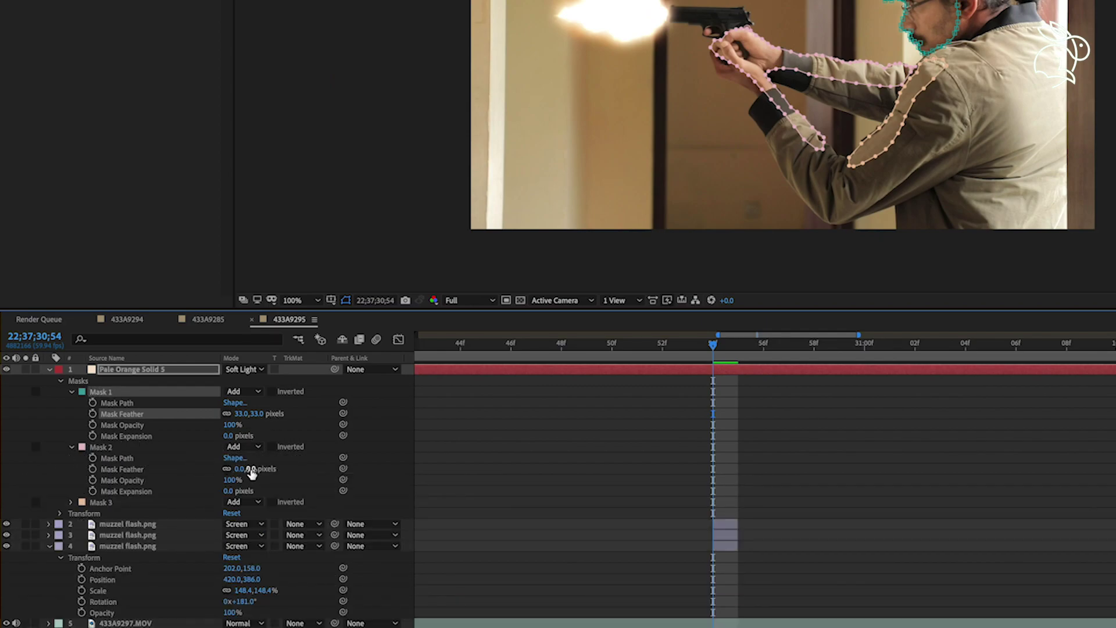
pyautogui.moveTo(251, 468); pyautogui.dragTo(267, 468)
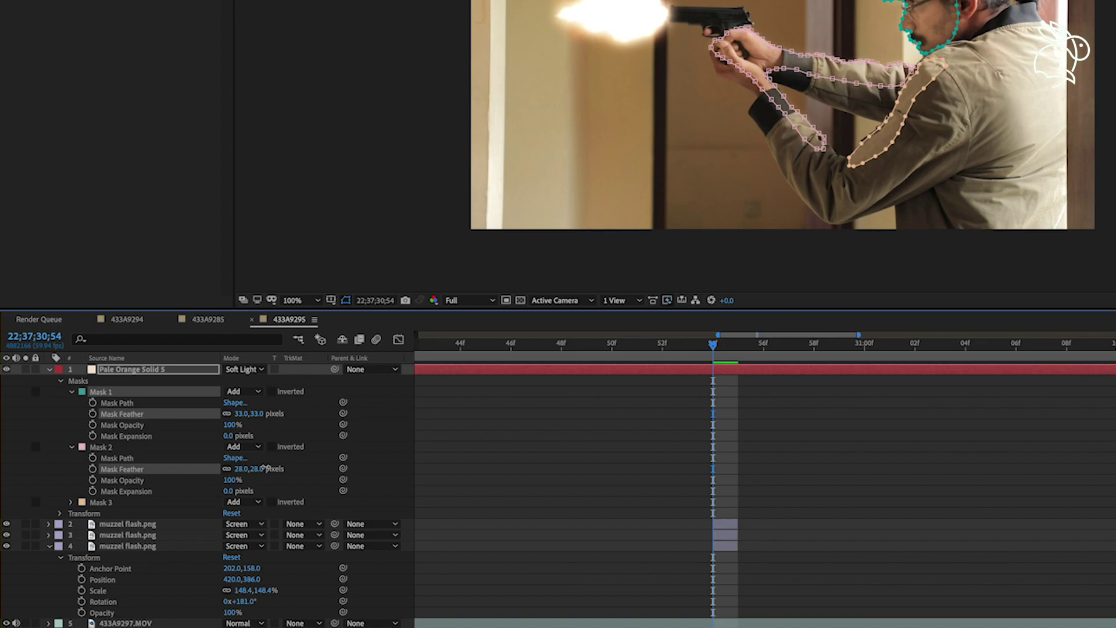
pyautogui.click(70, 503)
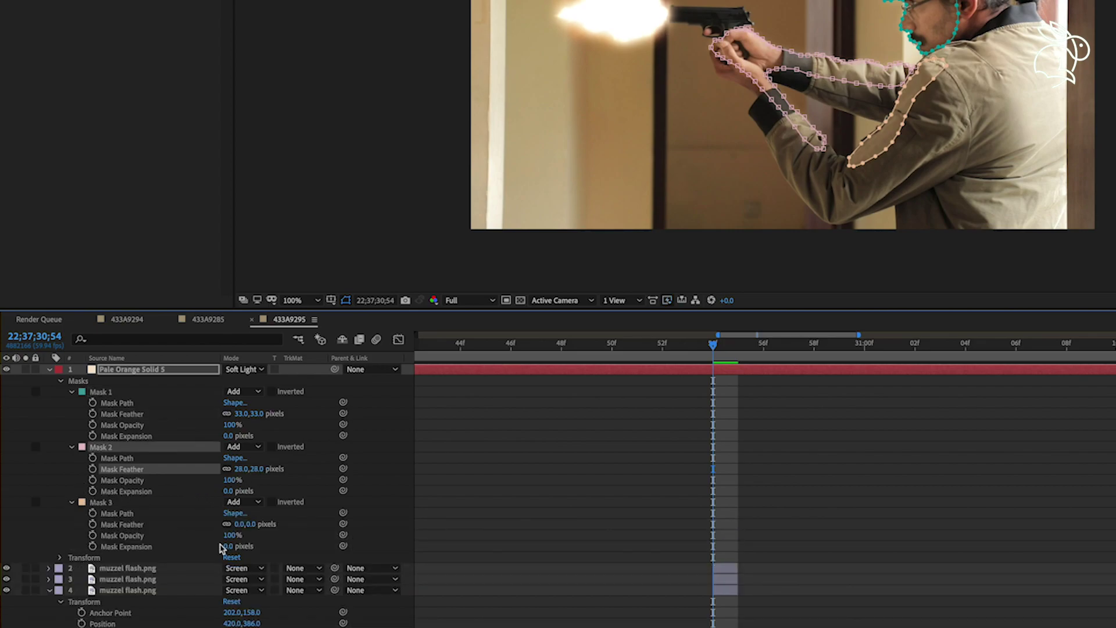
pyautogui.moveTo(247, 523); pyautogui.dragTo(264, 525)
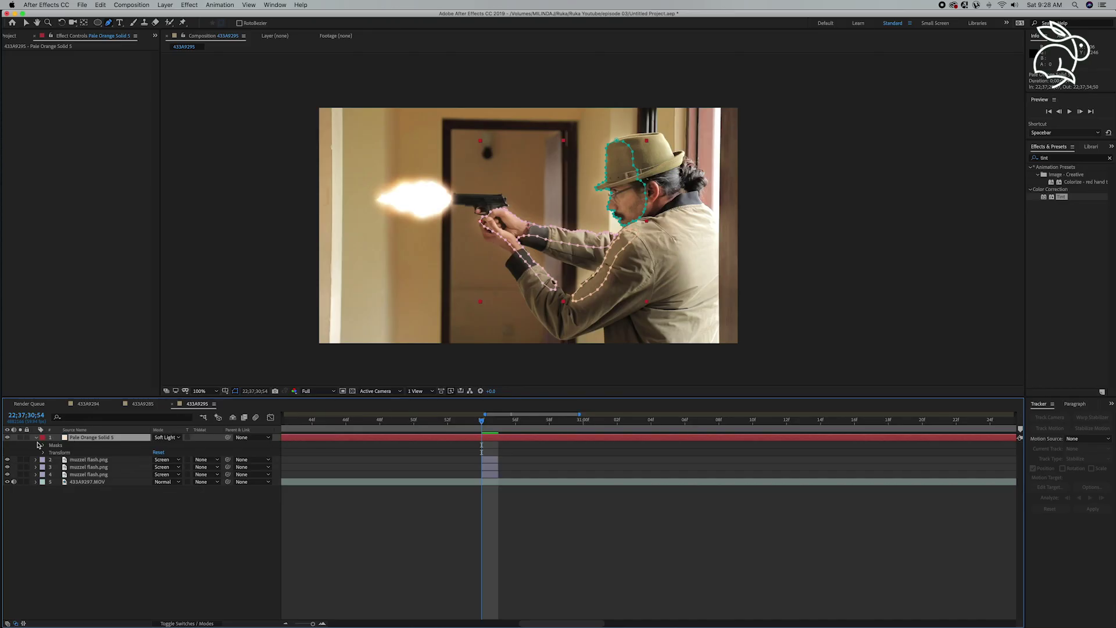
# - Trim the pale orange solid to start at the flash frame and end just after it
pyautogui.moveTo(309, 623); pyautogui.dragTo(286, 624)
pyautogui.moveTo(288, 441); pyautogui.dragTo(509, 437)
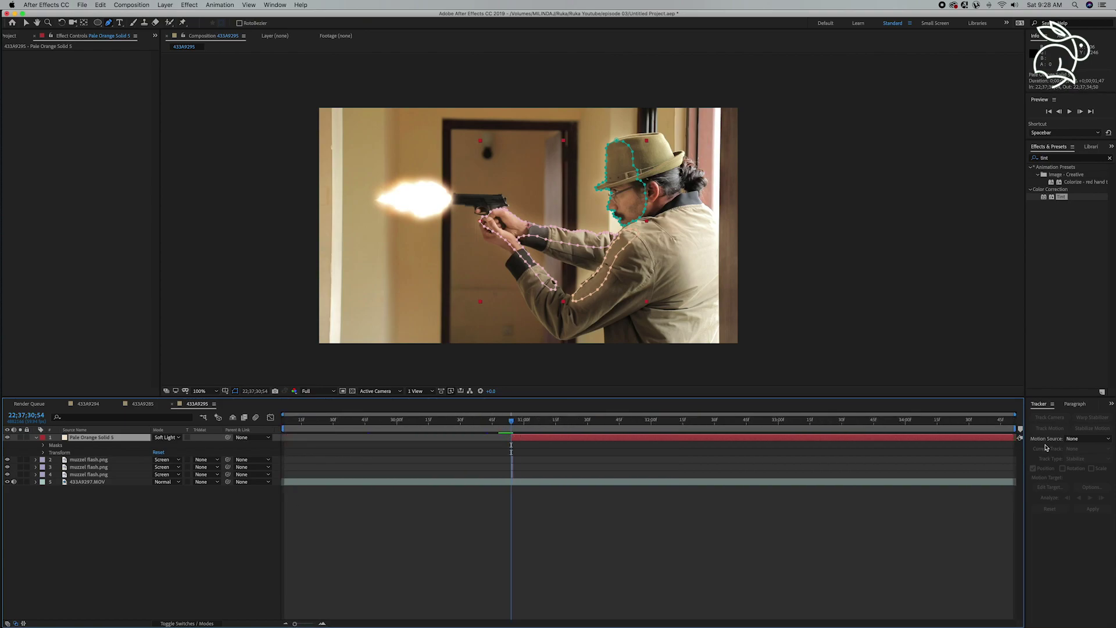
pyautogui.moveTo(1012, 439); pyautogui.dragTo(516, 438)
pyautogui.press(';')
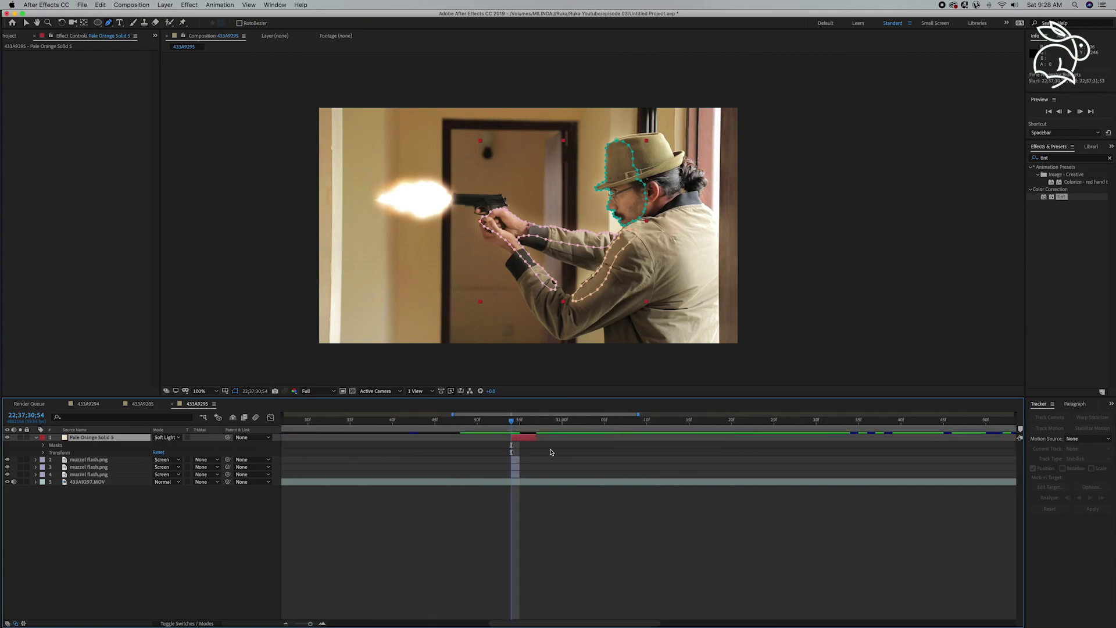
pyautogui.click(491, 437)
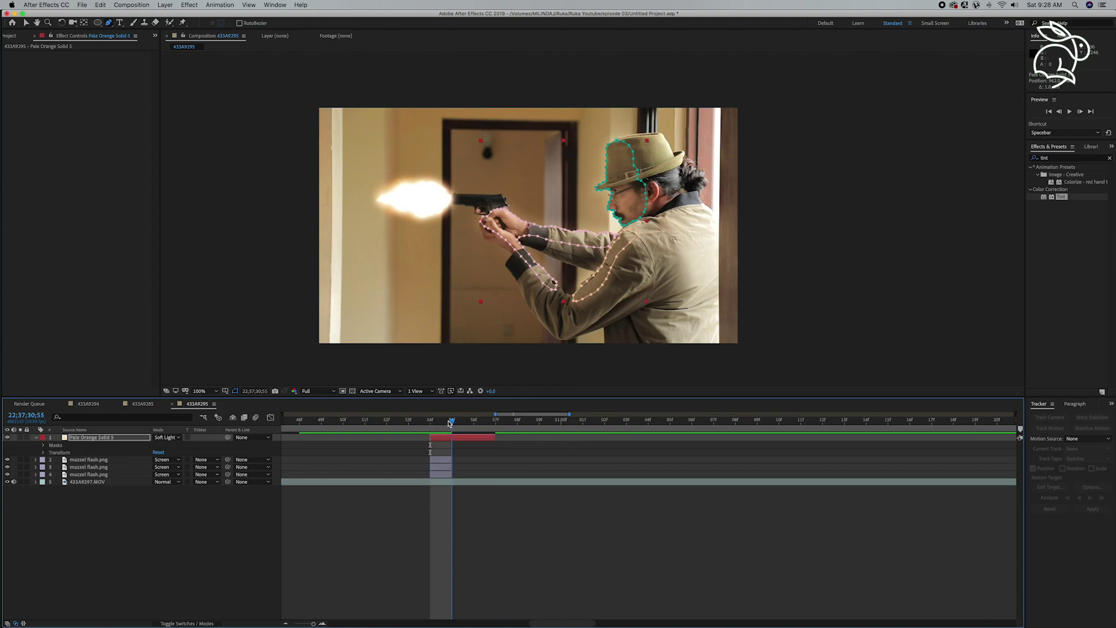
pyautogui.press('pagedown')
pyautogui.press('pagedown')
pyautogui.moveTo(491, 437); pyautogui.dragTo(472, 437)
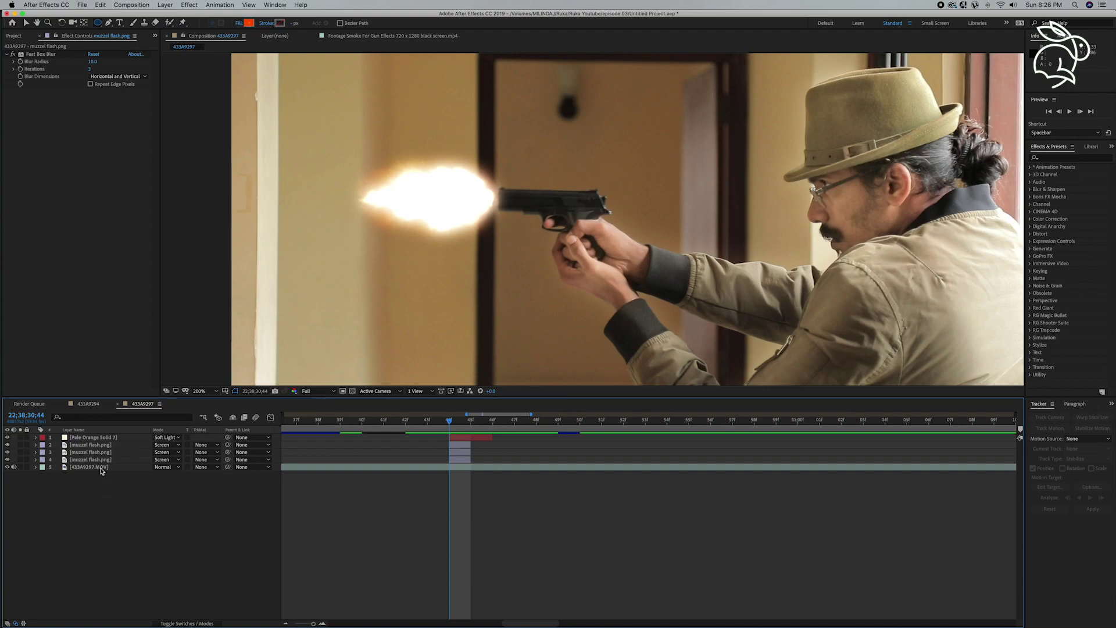
pyautogui.click(101, 468)
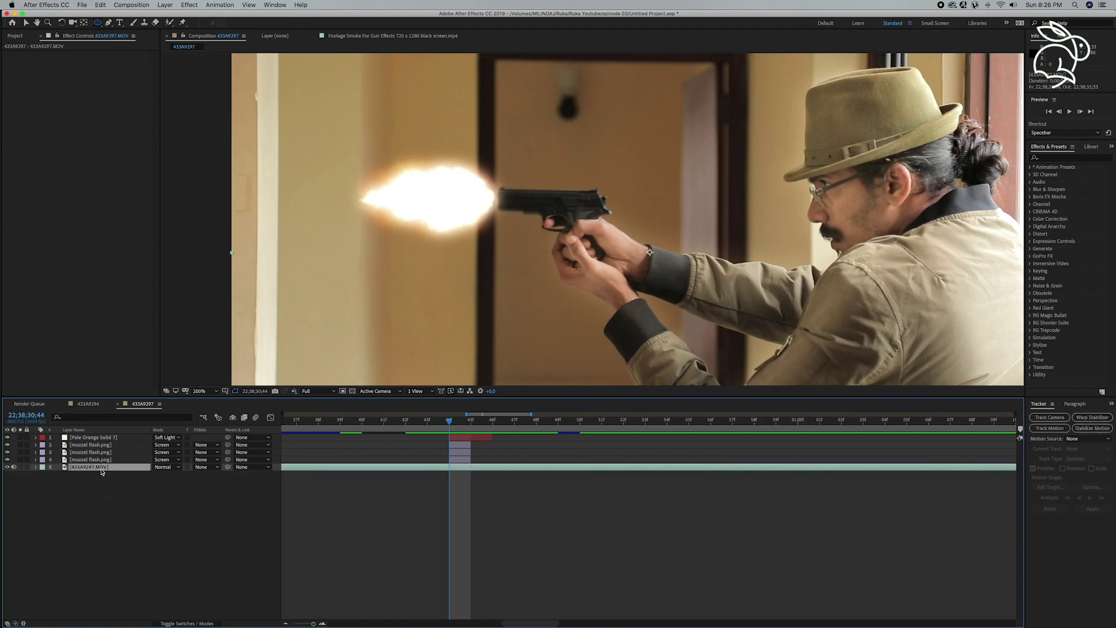
# - Duplicate the 433A9297.MOV footage and draw a Pen mask around the pistol slide on the copy
pyautogui.press('super+d')
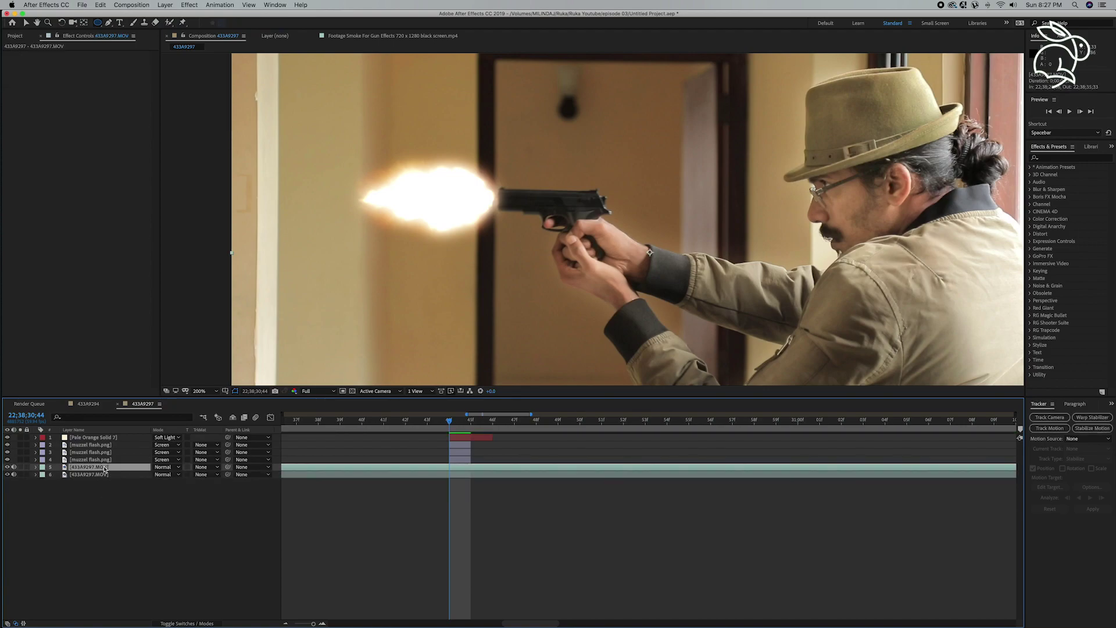
pyautogui.click(109, 24)
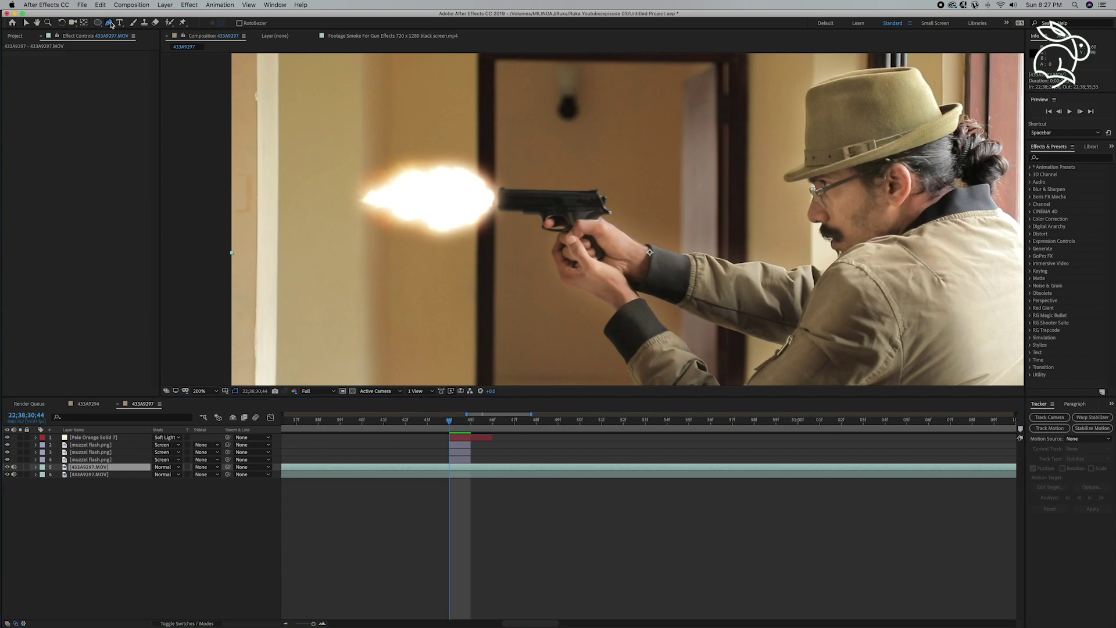
pyautogui.click(526, 193)
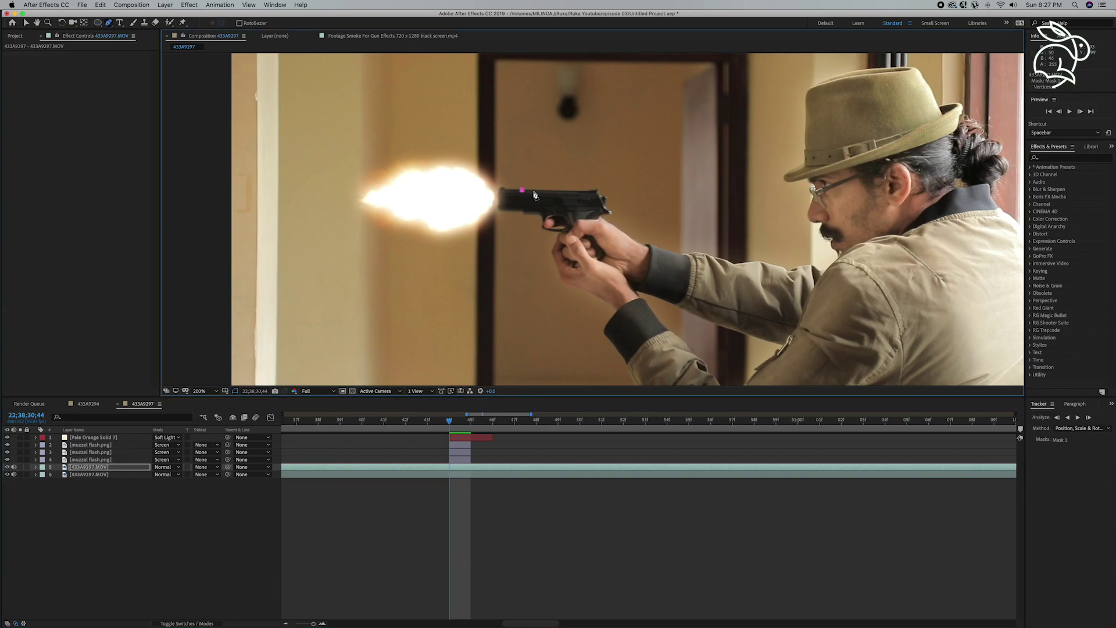
pyautogui.press('.')
pyautogui.press('.')
pyautogui.moveTo(520, 171); pyautogui.dragTo(548, 237)
pyautogui.click(338, 227)
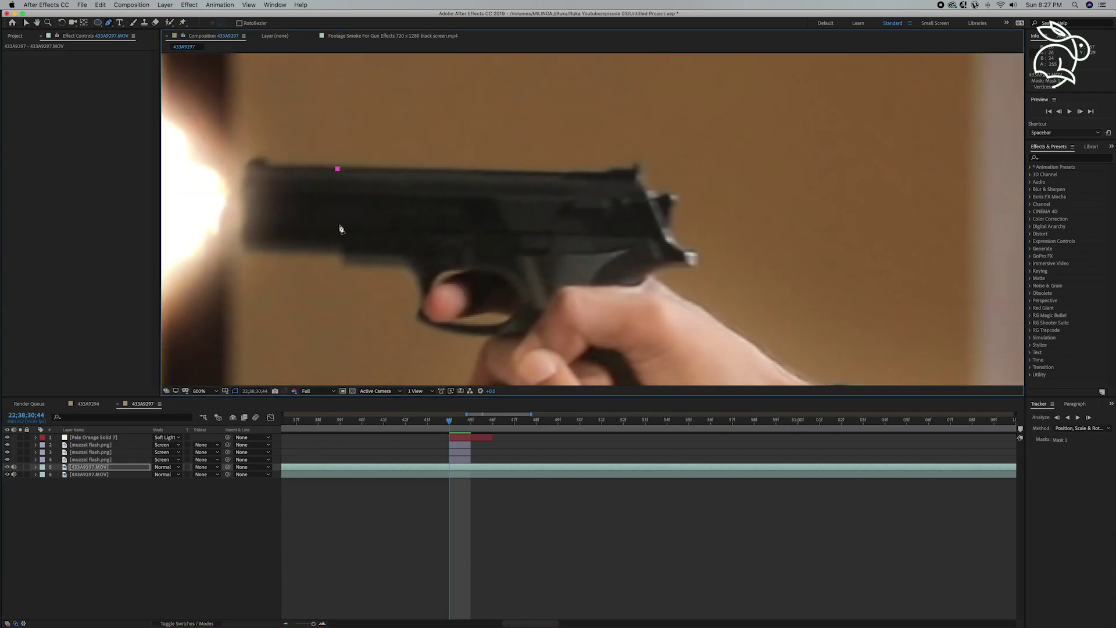
pyautogui.click(661, 236)
pyautogui.click(645, 171)
pyautogui.click(640, 162)
pyautogui.click(630, 161)
pyautogui.click(622, 170)
pyautogui.click(469, 169)
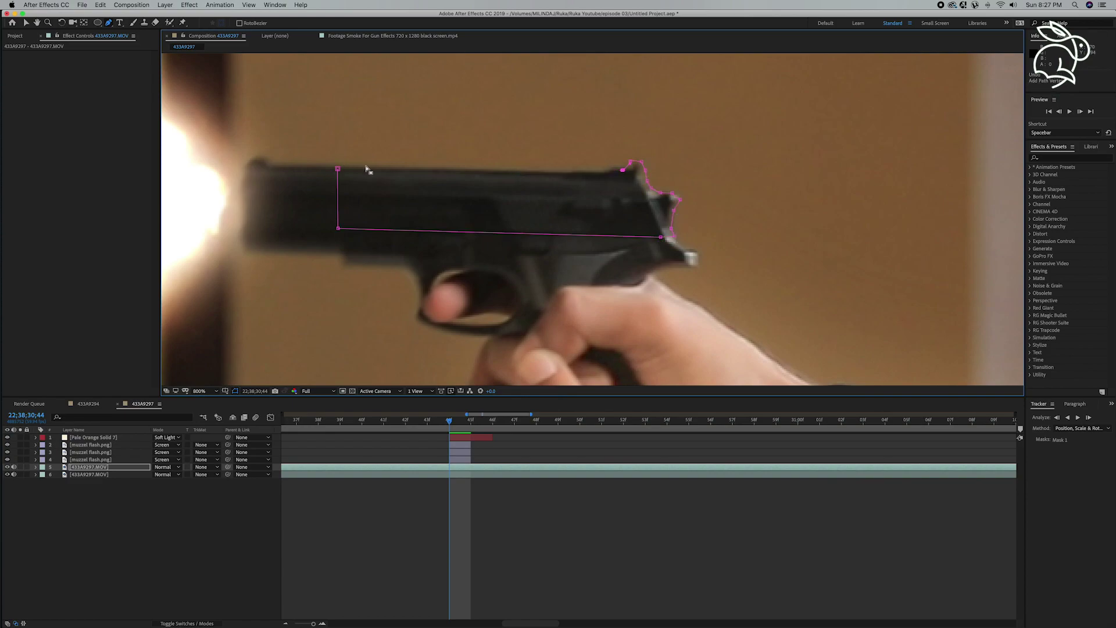
pyautogui.click(338, 169)
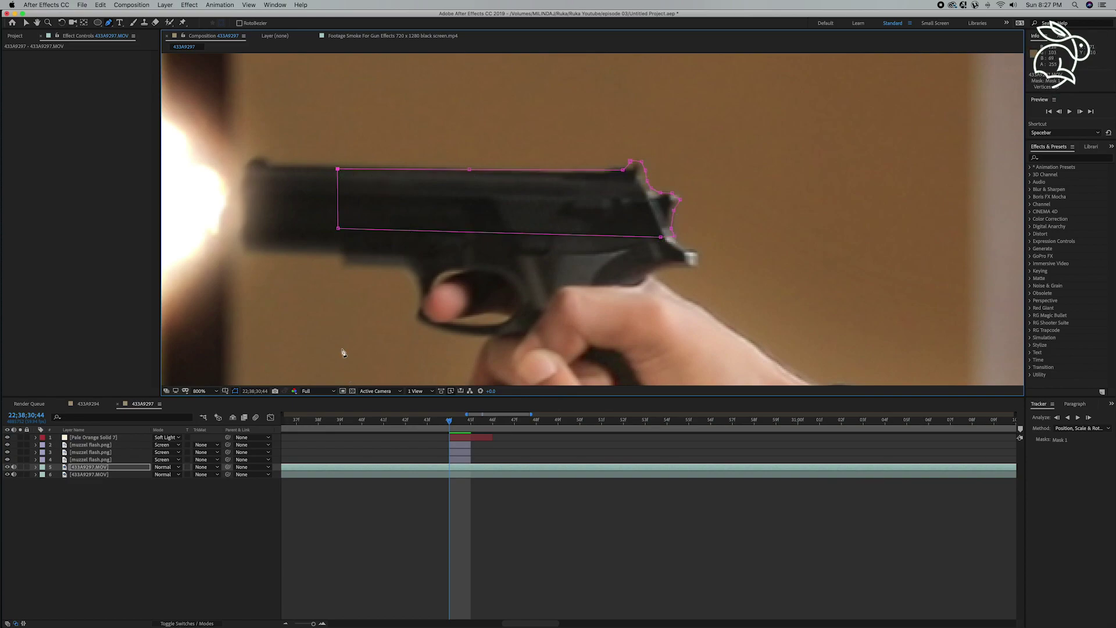
# - Free-transform the slide mask and shift the masked slide along the barrel
pyautogui.click(25, 24)
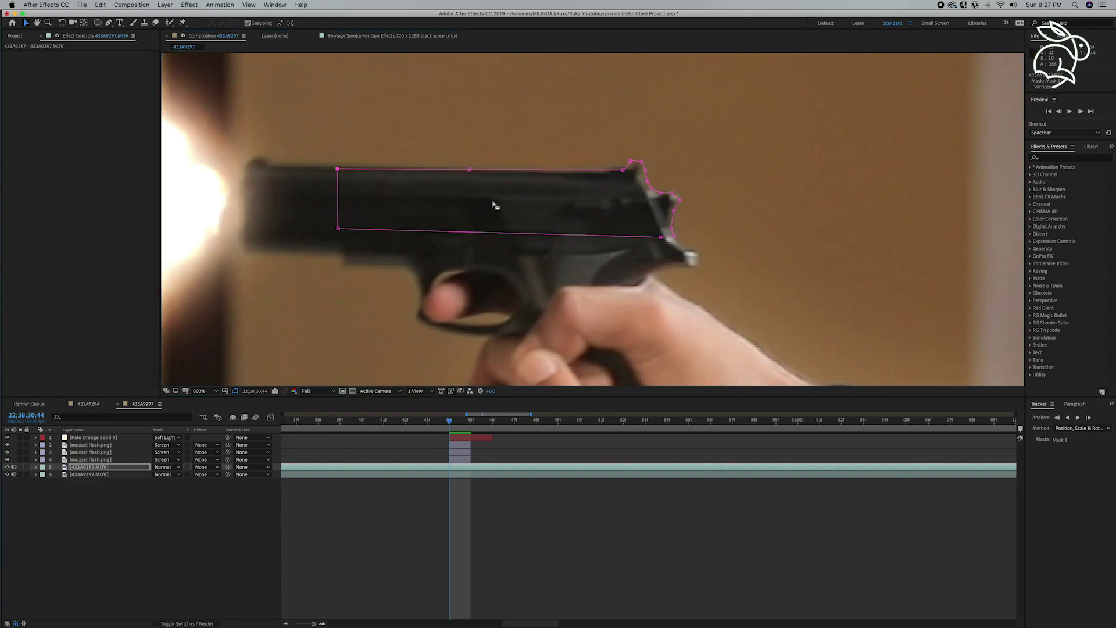
pyautogui.doubleClick(523, 200)
pyautogui.moveTo(616, 201); pyautogui.dragTo(812, 203)
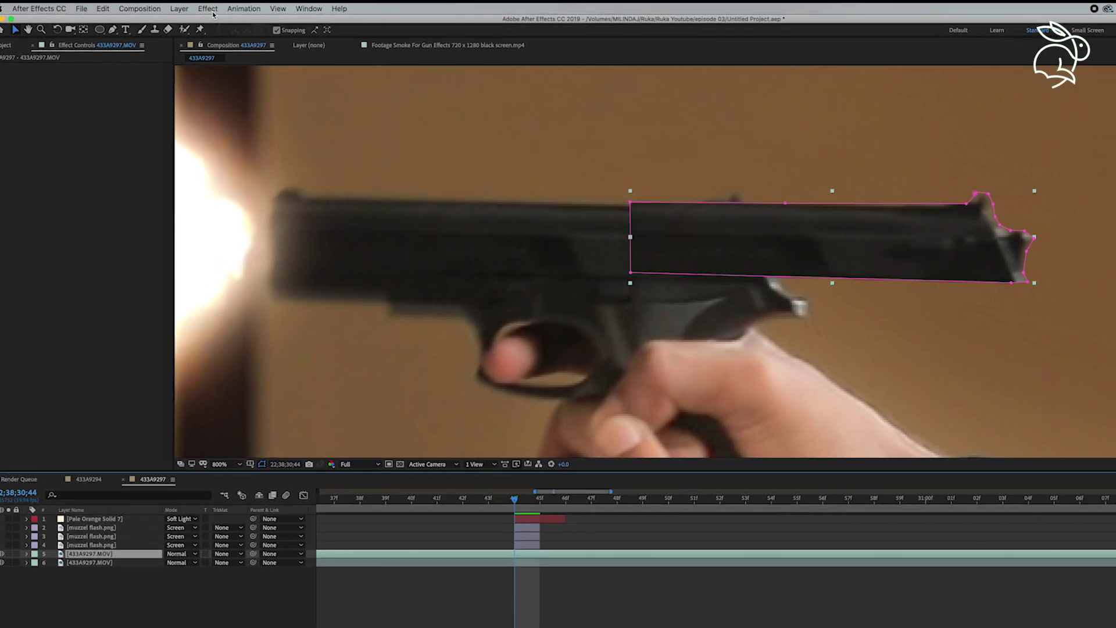
pyautogui.click(194, 9)
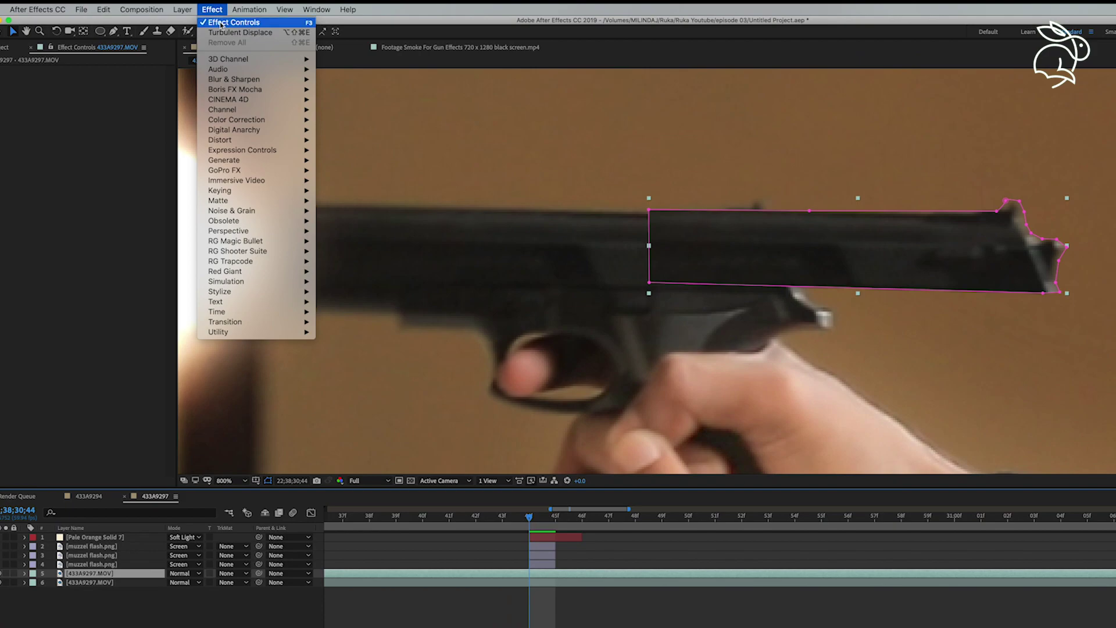
# - Apply Directional Blur to the slide copy at 88° with a blur length of about 29
pyautogui.moveTo(267, 81)
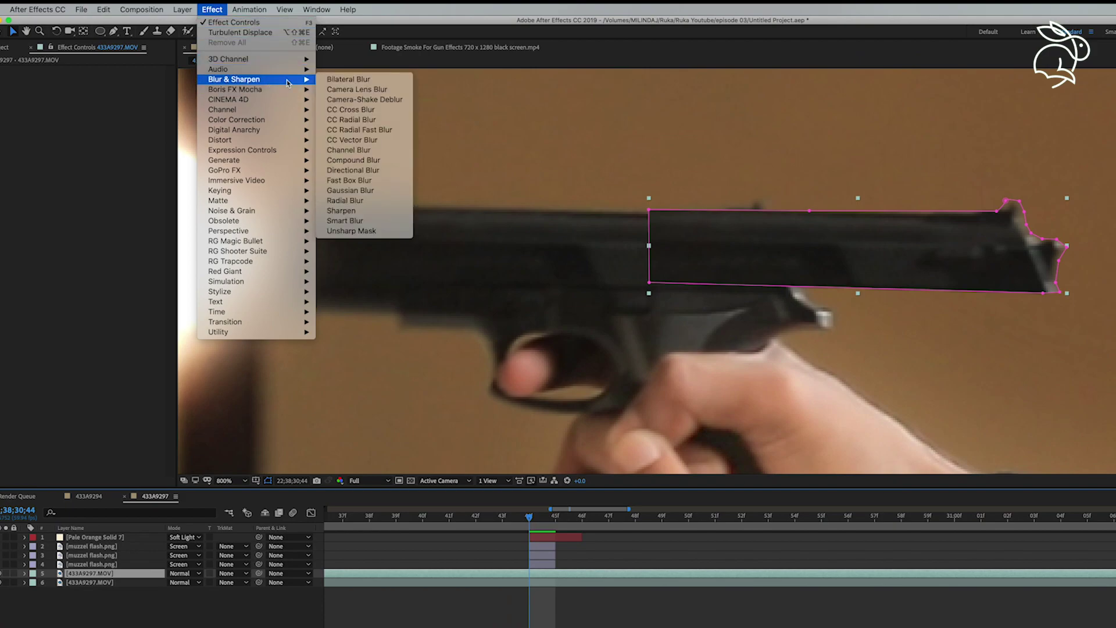
pyautogui.click(353, 170)
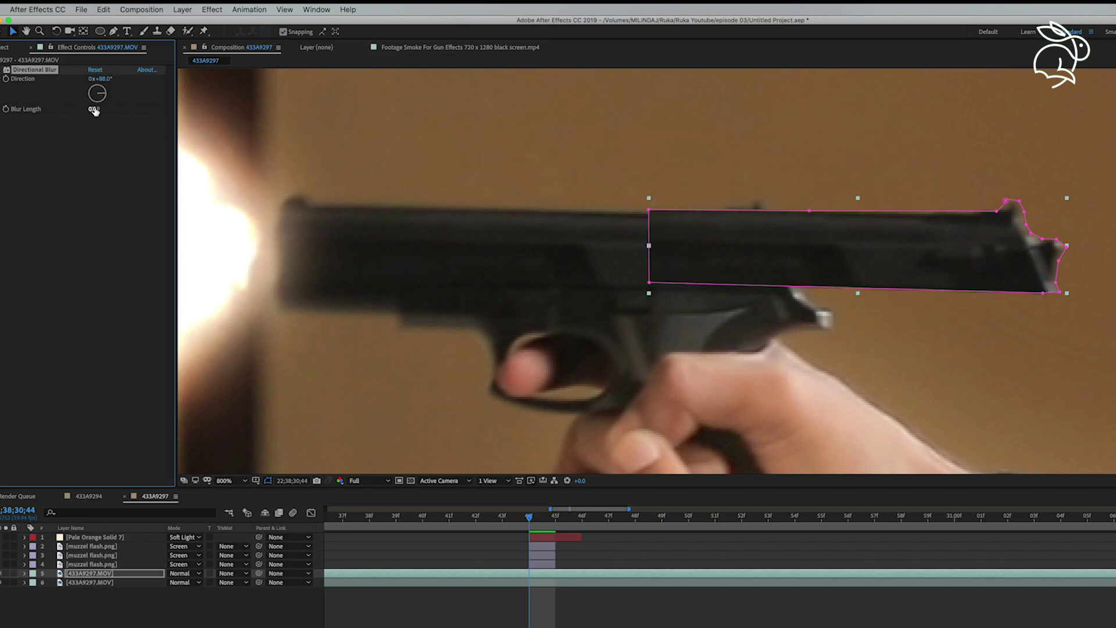
pyautogui.moveTo(107, 112); pyautogui.dragTo(261, 119)
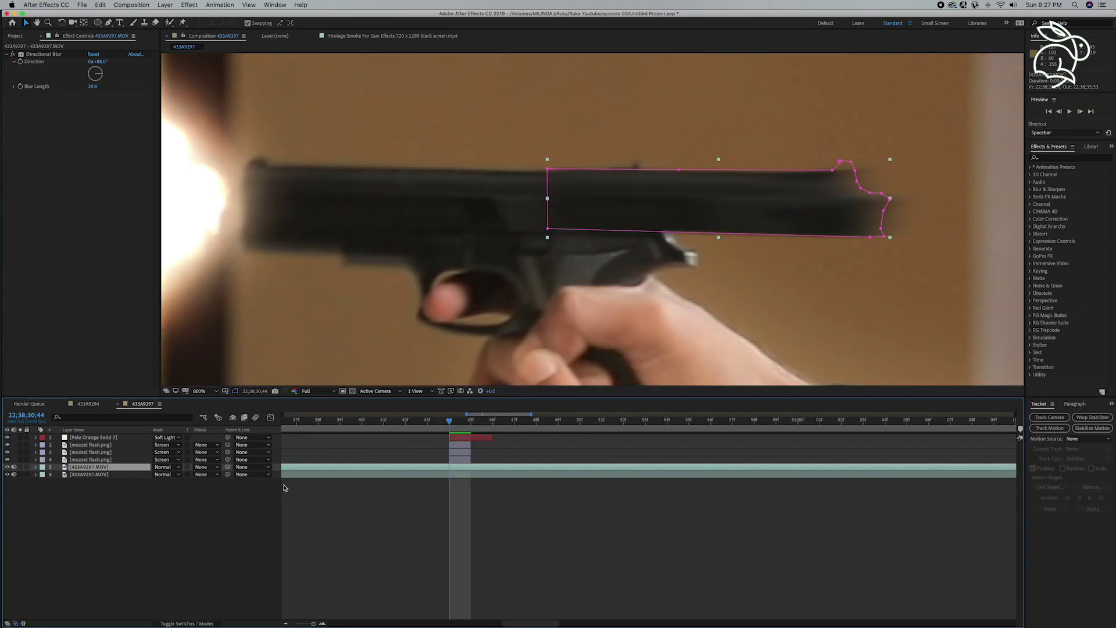
# - Trim the slide layer's out point to a few frames past the muzzle flash
pyautogui.press(';')
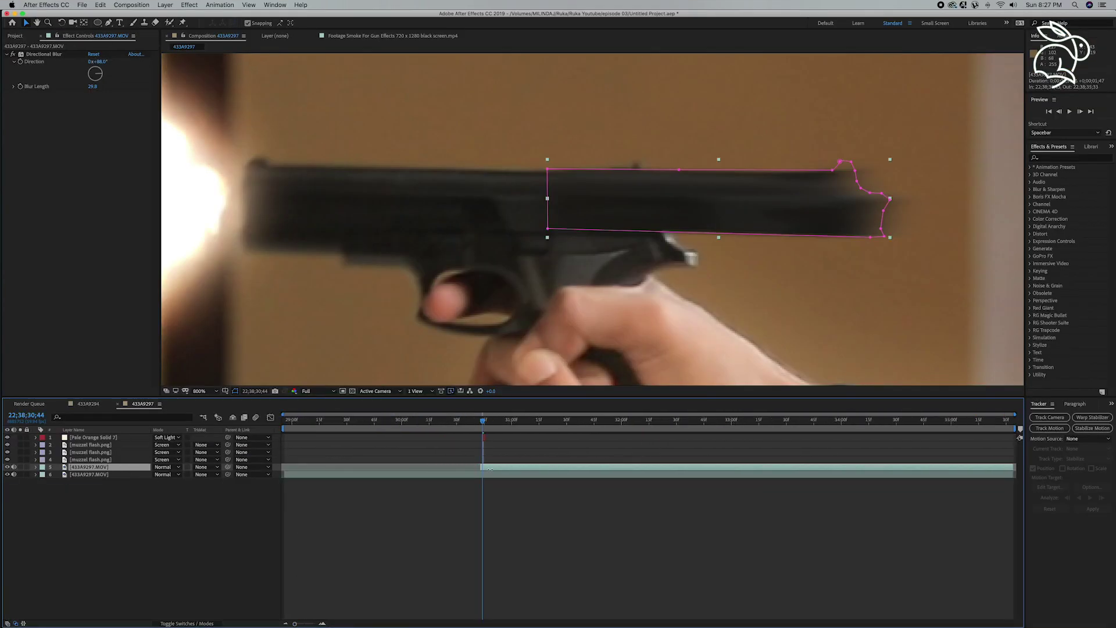
pyautogui.moveTo(1014, 467); pyautogui.dragTo(451, 467)
pyautogui.press(';')
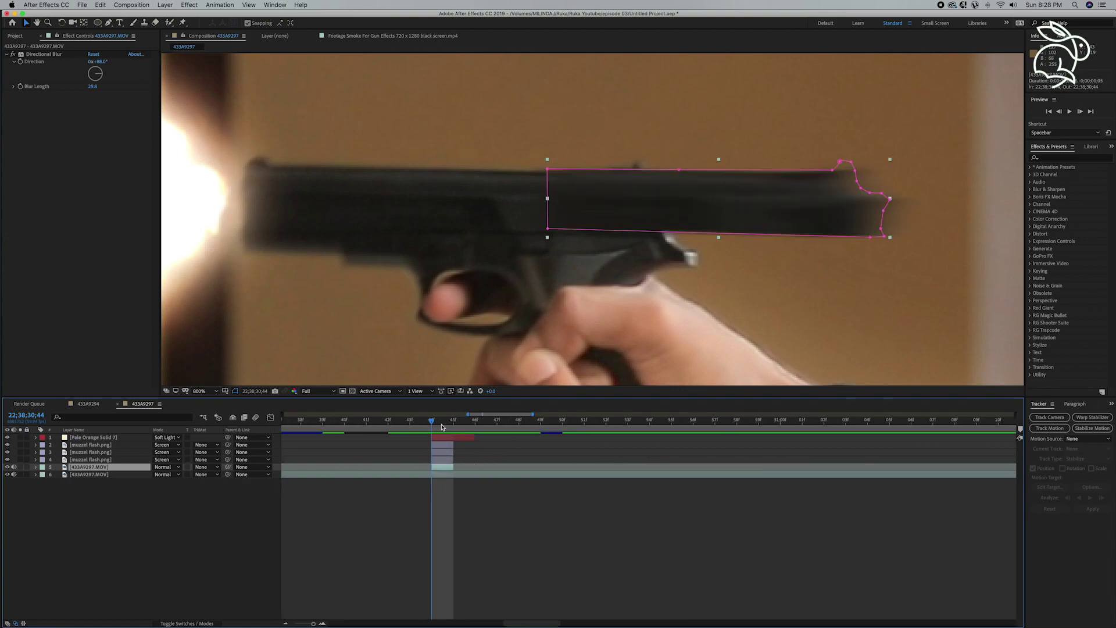
pyautogui.press(',')
pyautogui.press(',')
pyautogui.click(36, 140)
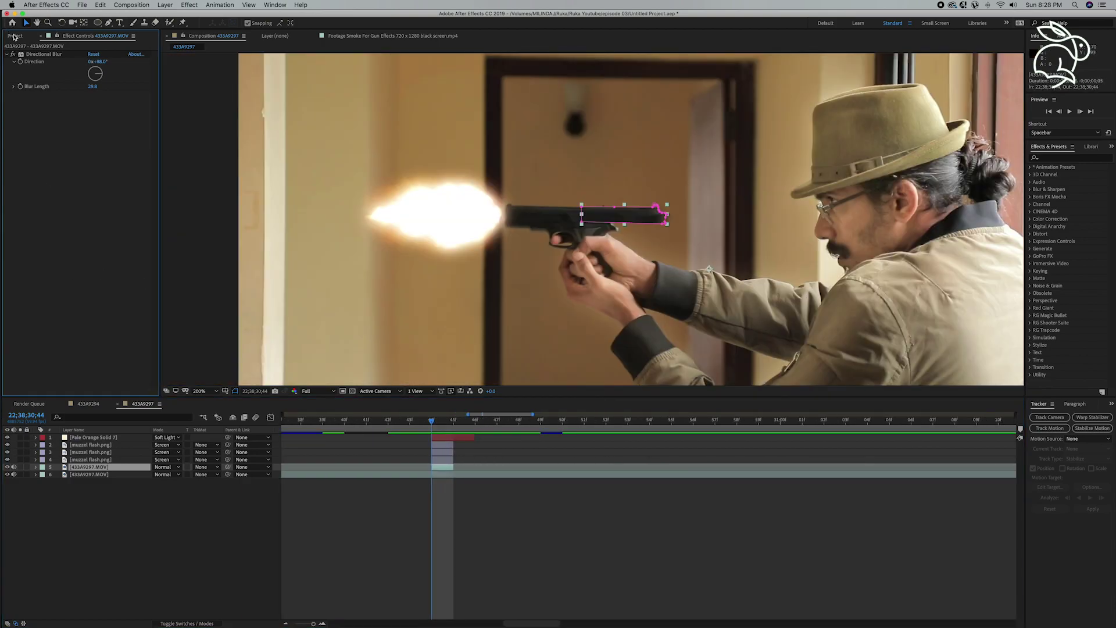
# - Preview the Smoke For Gun Effects clip, then add it as the top layer of 433A9297
pyautogui.click(15, 37)
pyautogui.doubleClick(67, 190)
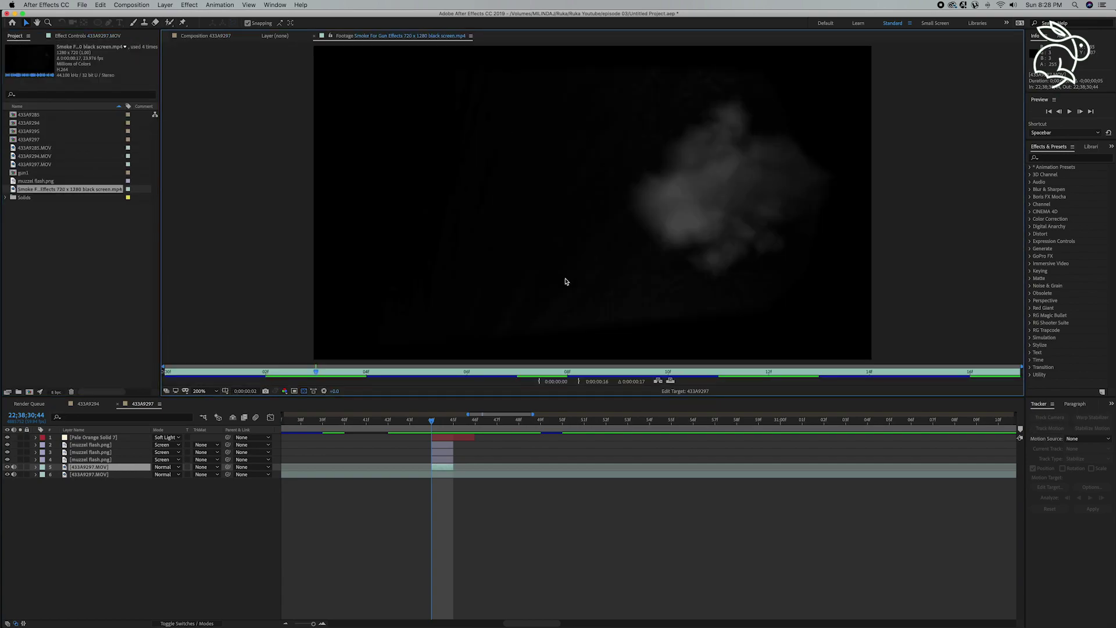
pyautogui.moveTo(326, 375); pyautogui.dragTo(321, 376)
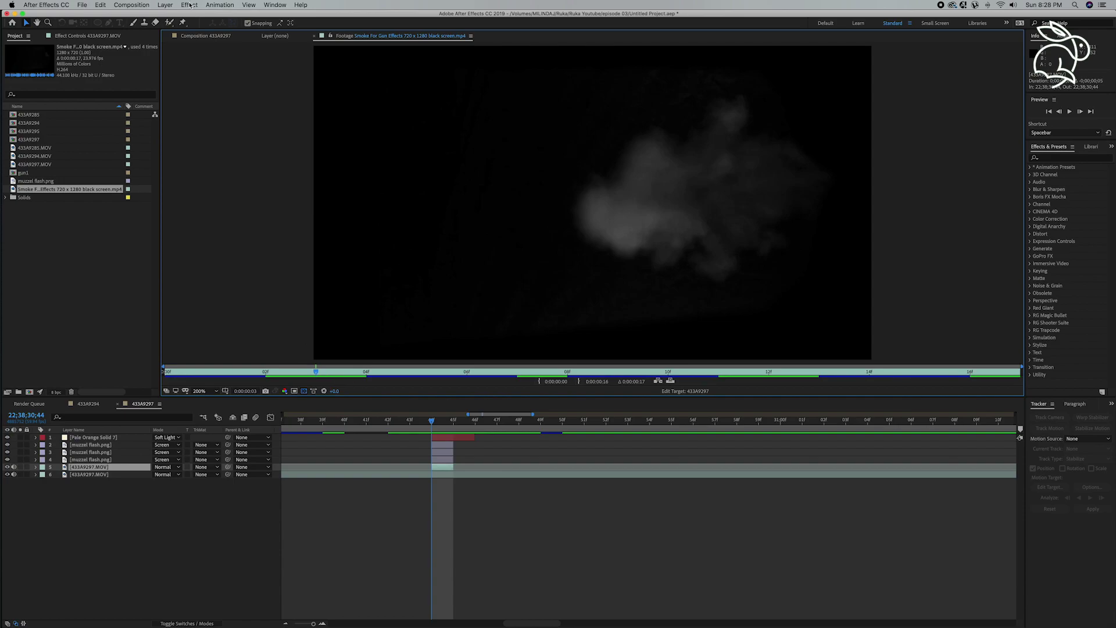
pyautogui.click(206, 36)
pyautogui.moveTo(56, 191); pyautogui.dragTo(169, 439)
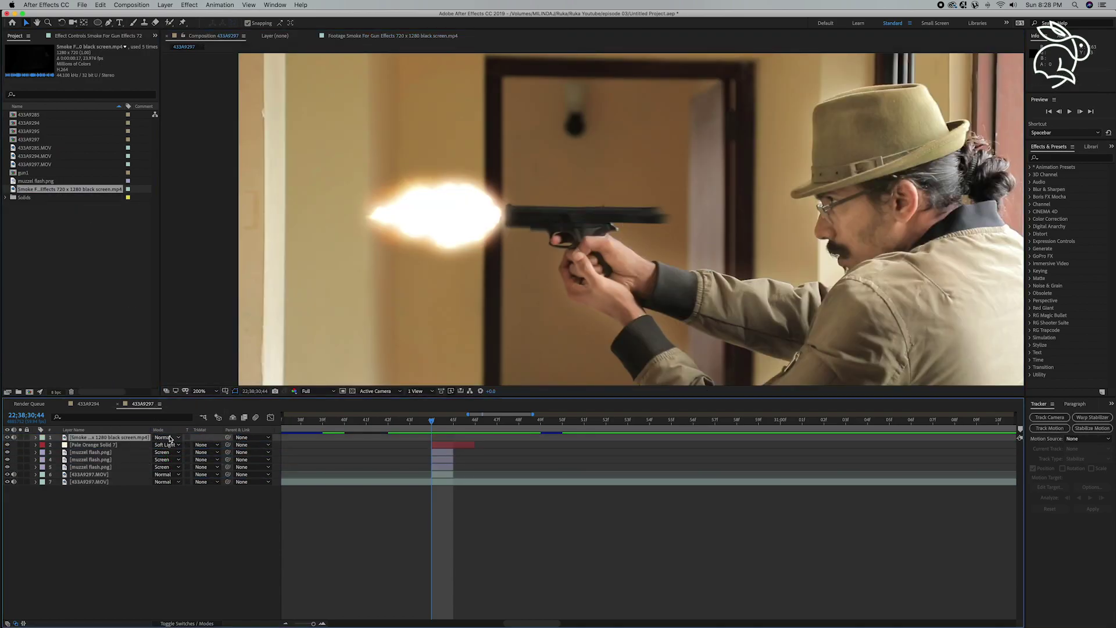
# - Start the smoke layer at the gunshot frame and place it just in front of the barrel
pyautogui.press('-')
pyautogui.press('-')
pyautogui.moveTo(294, 438); pyautogui.dragTo(493, 439)
pyautogui.press('=')
pyautogui.press('=')
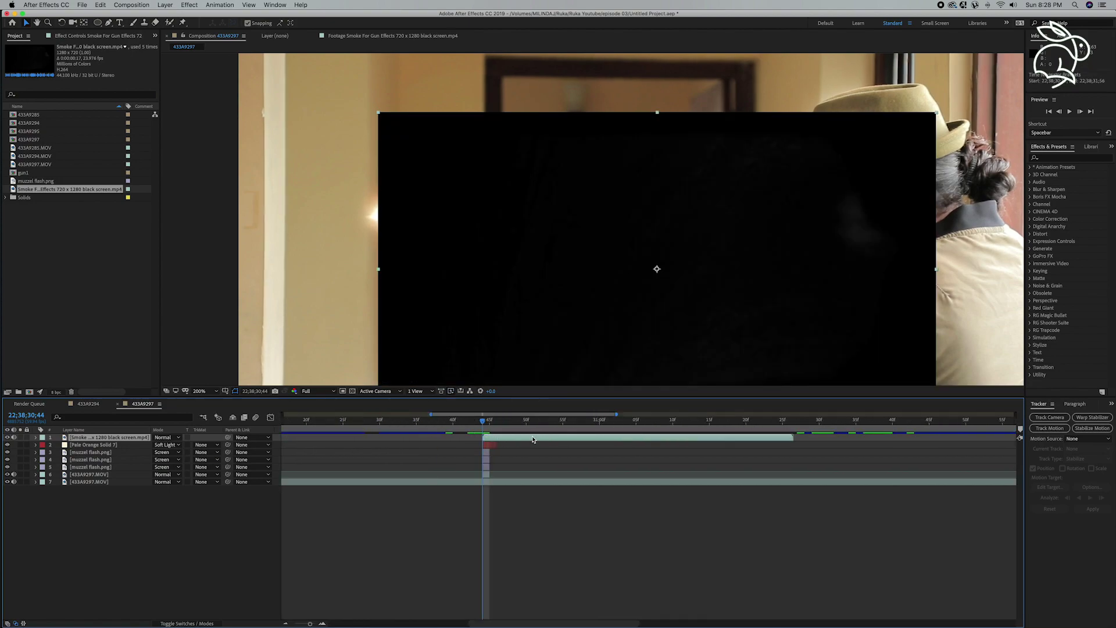
pyautogui.moveTo(732, 265)
pyautogui.mouseDown()
pyautogui.moveTo(394, 219)
pyautogui.moveTo(505, 222)
pyautogui.mouseUp()
pyautogui.press(',')
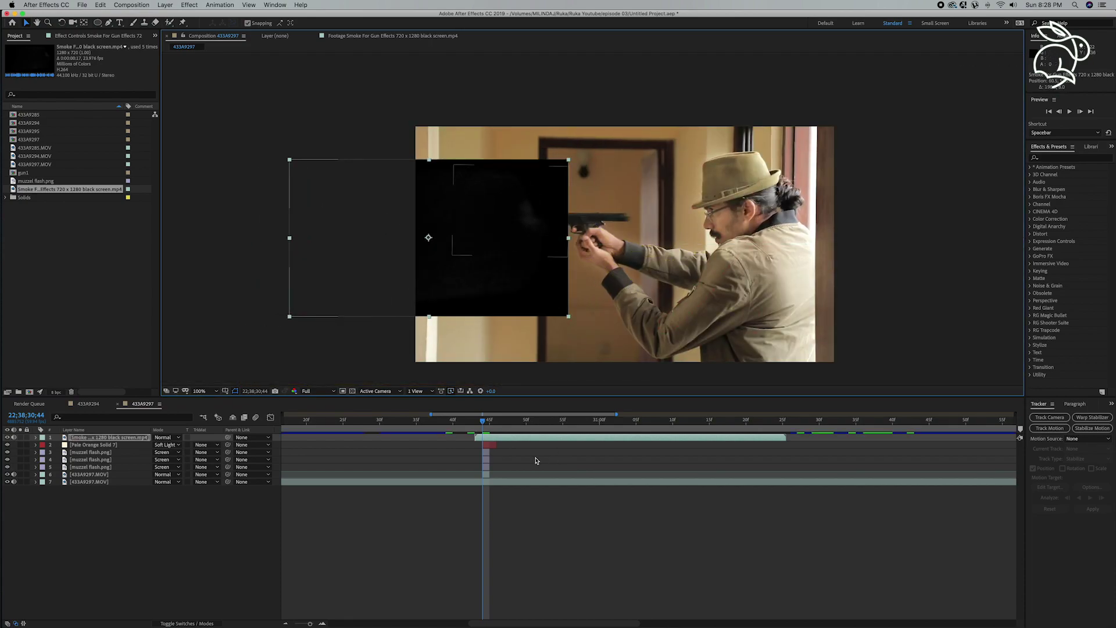
pyautogui.moveTo(483, 425)
pyautogui.mouseDown()
pyautogui.moveTo(495, 423)
pyautogui.moveTo(482, 423)
pyautogui.mouseUp()
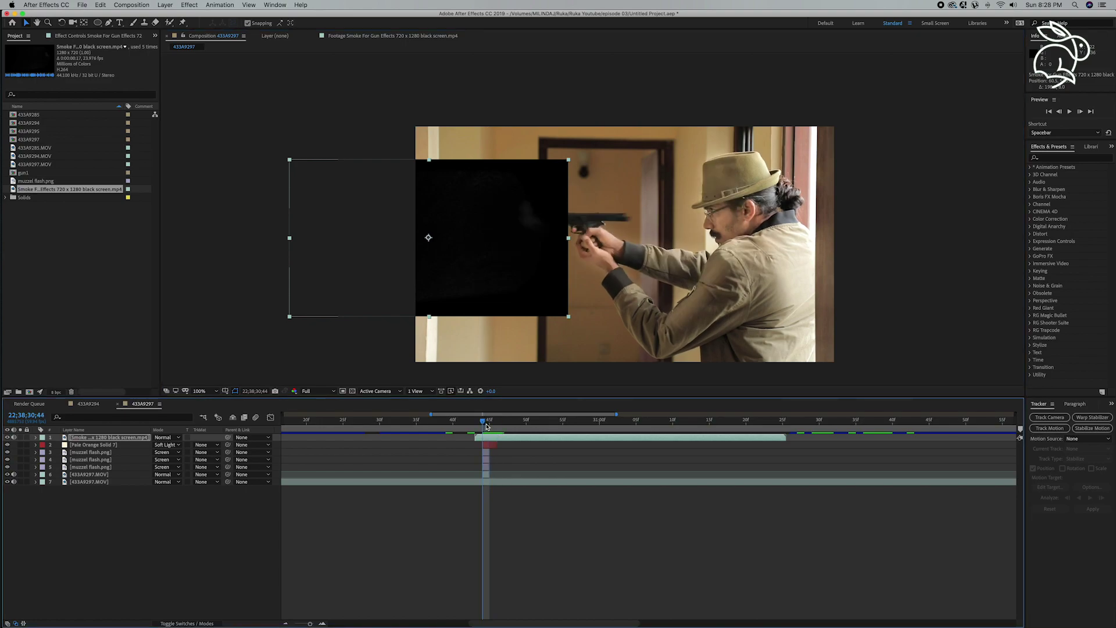
# - Set the smoke layer's blending mode to Screen so its black background drops out
pyautogui.click(166, 437)
pyautogui.click(96, 542)
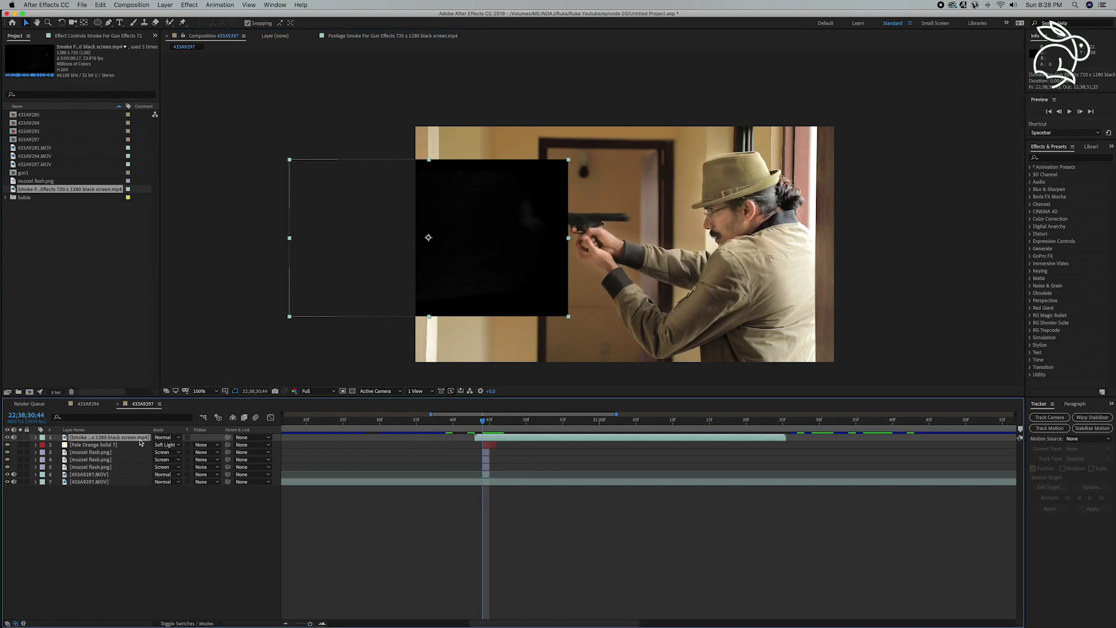
pyautogui.click(173, 439)
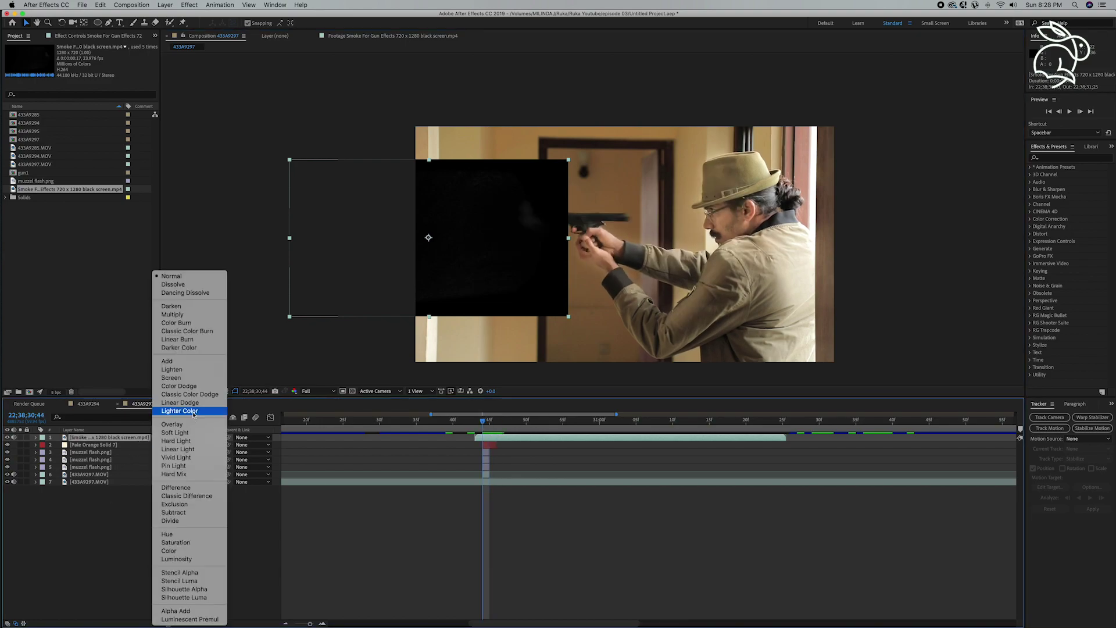
pyautogui.click(200, 378)
pyautogui.moveTo(483, 422)
pyautogui.mouseDown()
pyautogui.moveTo(497, 423)
pyautogui.moveTo(493, 439)
pyautogui.mouseUp()
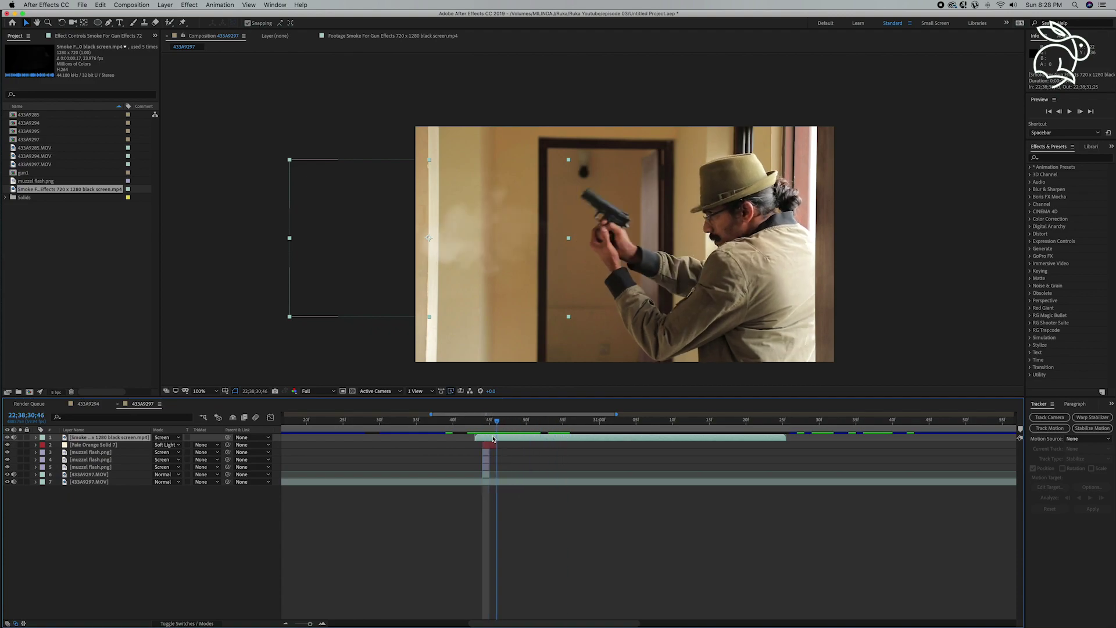
# - Enable time remapping on the smoke and pull in its end keyframe to speed it up
pyautogui.rightClick(513, 440)
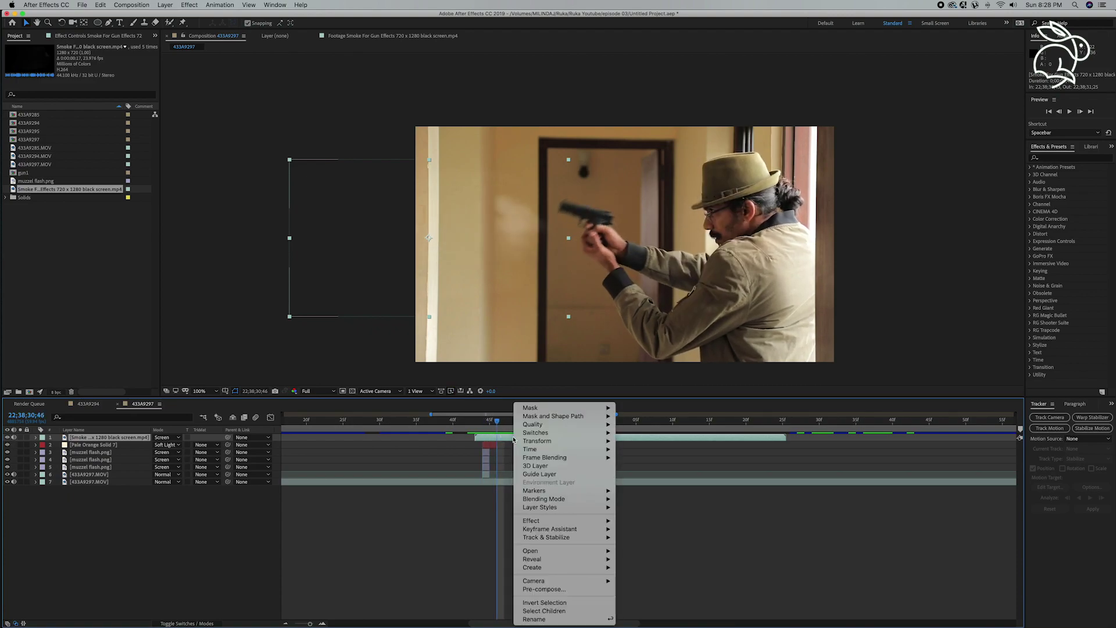
pyautogui.moveTo(530, 449)
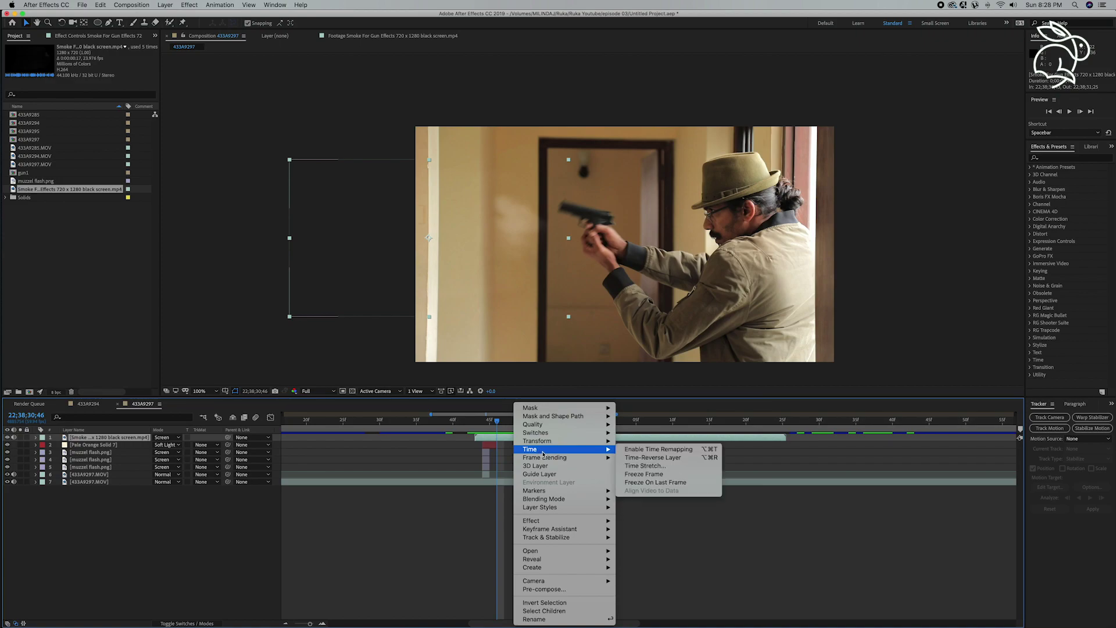
pyautogui.click(643, 451)
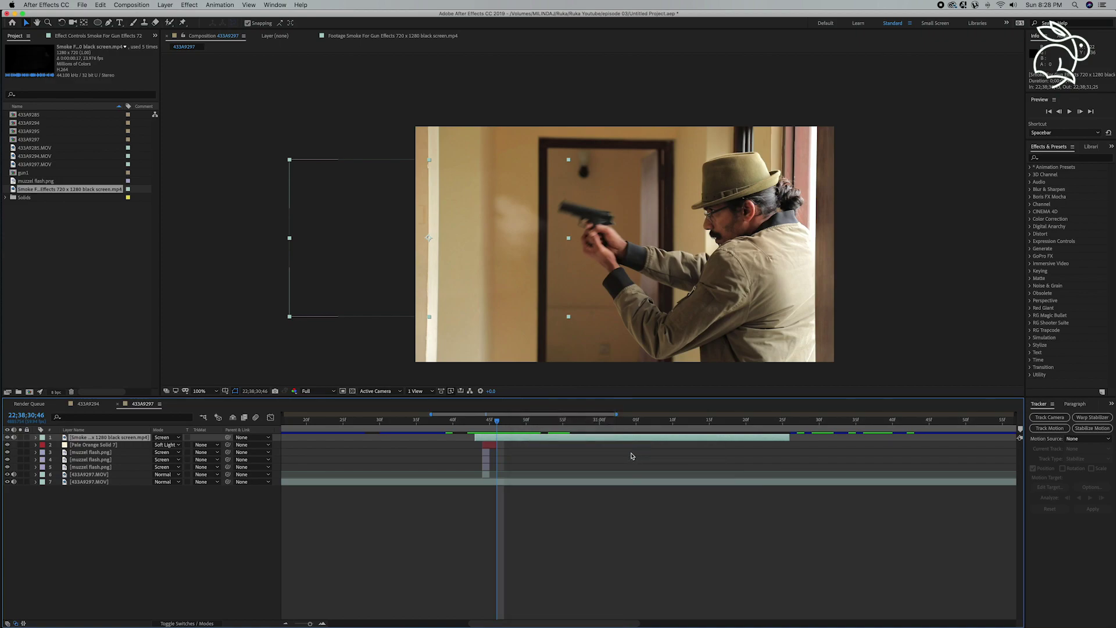
pyautogui.moveTo(786, 446); pyautogui.dragTo(653, 450)
pyautogui.click(475, 422)
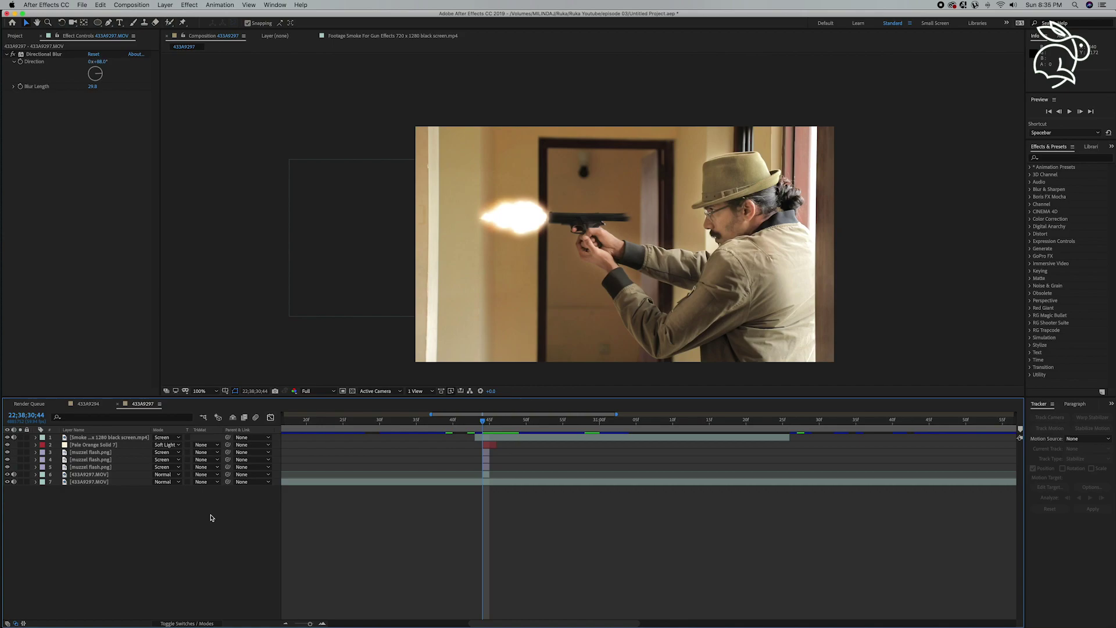
# - Duplicate the 433A9297.MOV layer and give the copy Turbulent Displace with Amount 60, Size 22
pyautogui.click(96, 481)
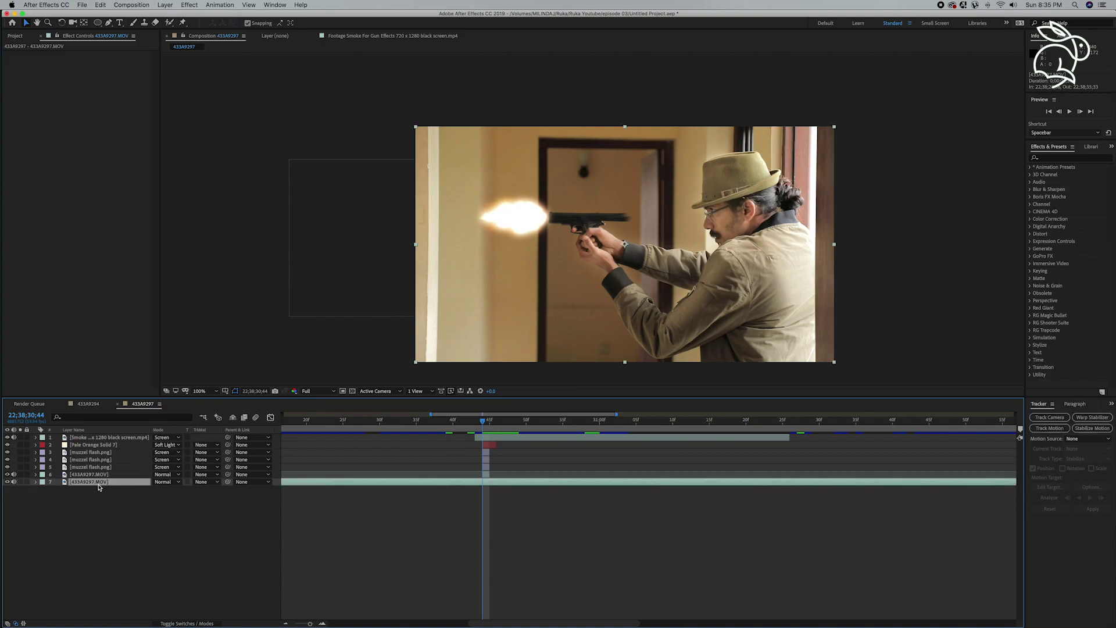
pyautogui.press('super+d')
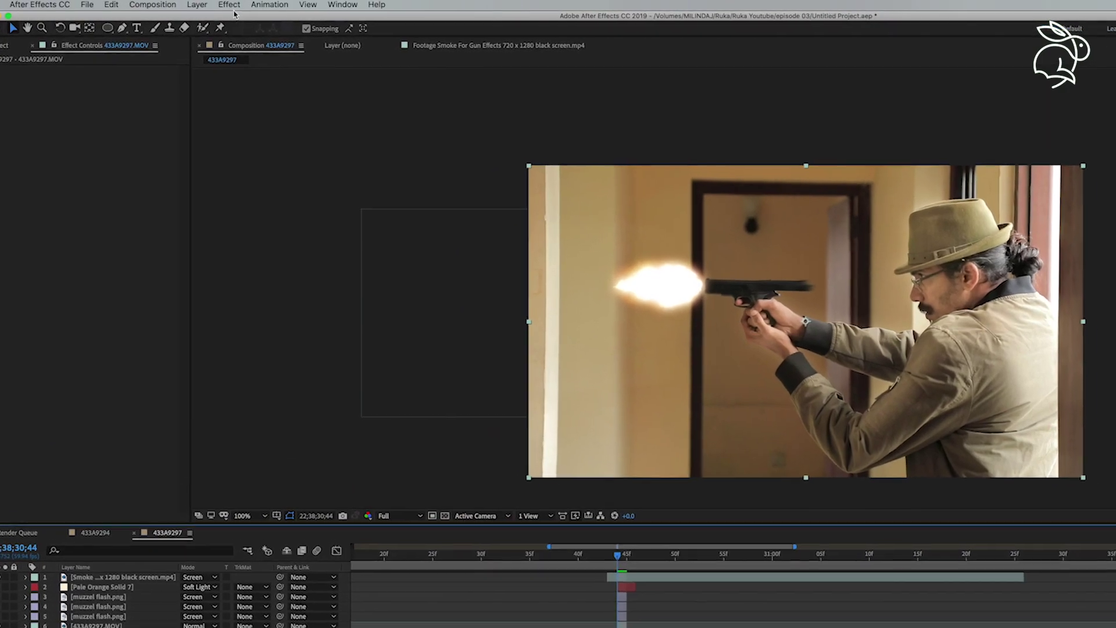
pyautogui.click(194, 5)
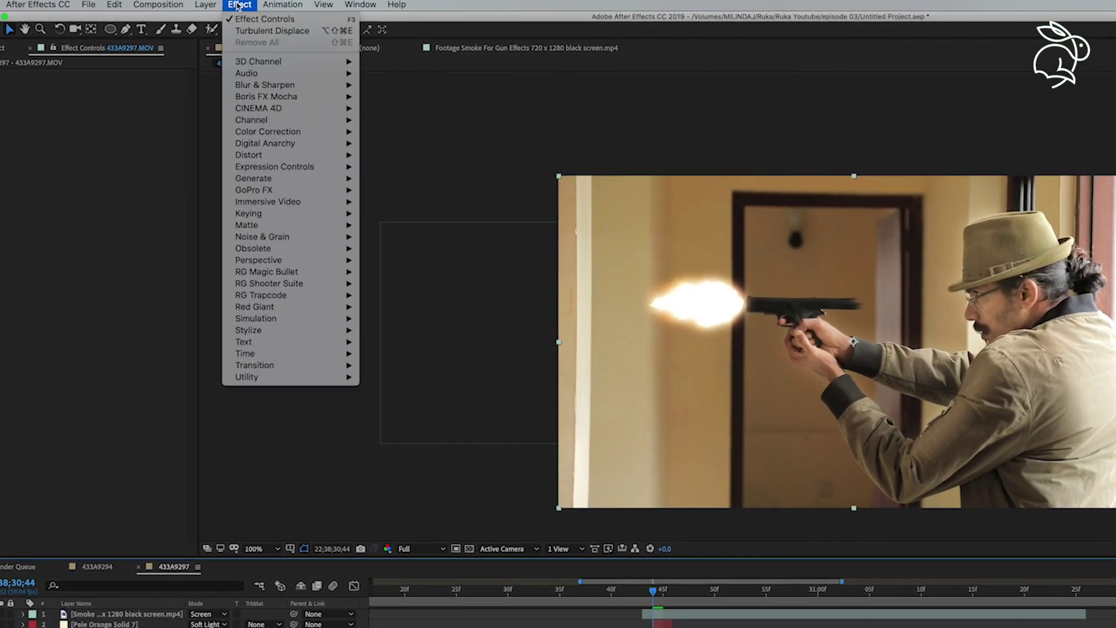
pyautogui.moveTo(289, 154)
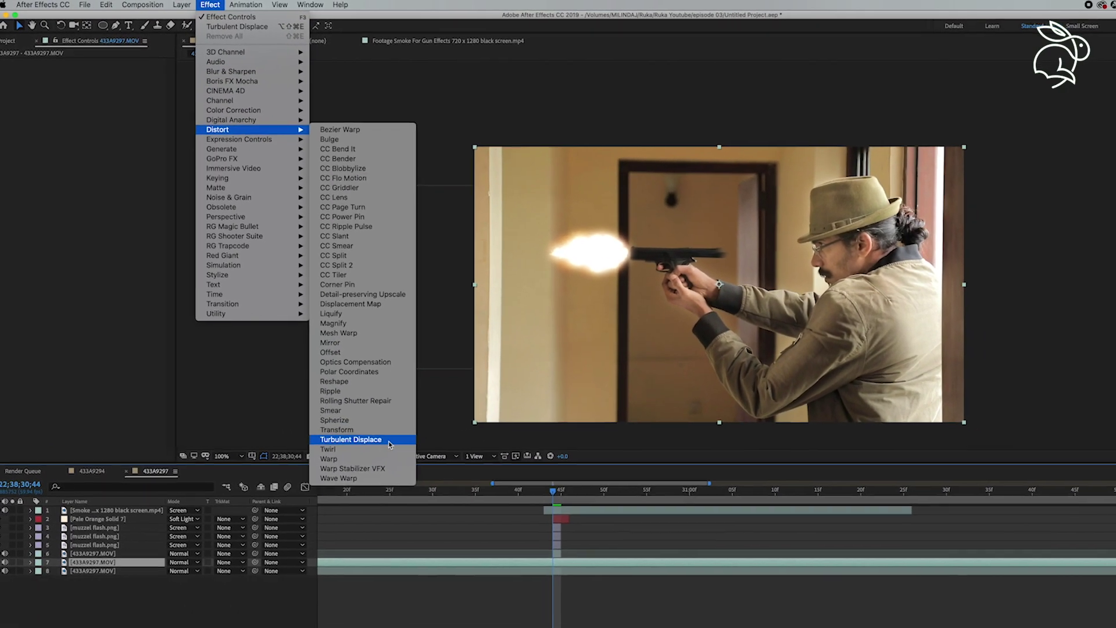
pyautogui.click(448, 528)
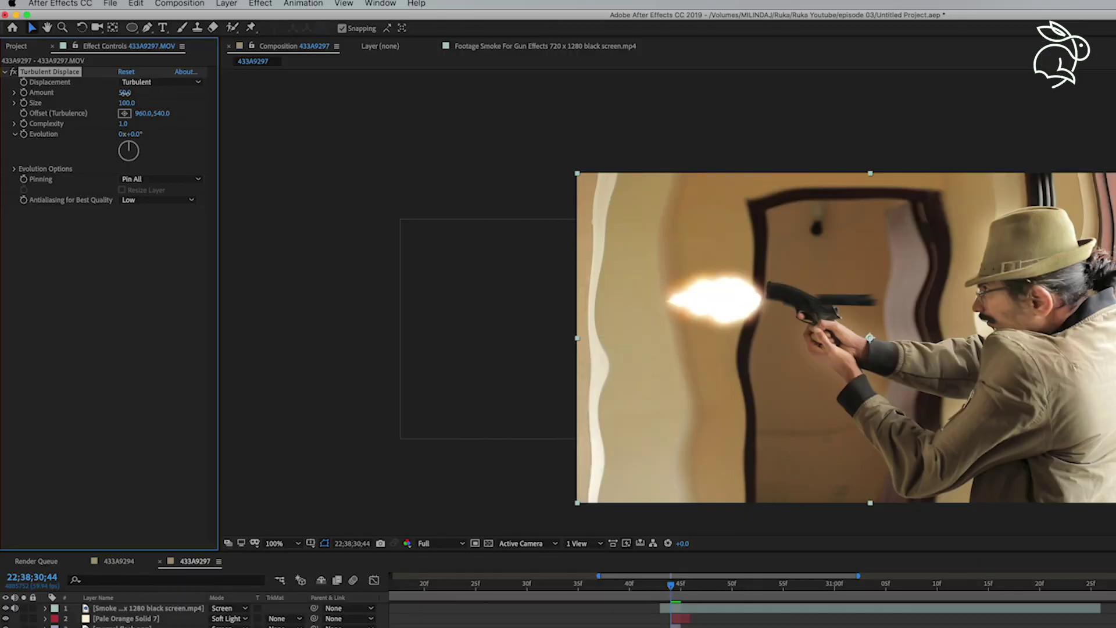
pyautogui.moveTo(91, 68)
pyautogui.mouseDown()
pyautogui.moveTo(111, 69)
pyautogui.moveTo(125, 93)
pyautogui.moveTo(99, 103)
pyautogui.moveTo(149, 125)
pyautogui.moveTo(192, 124)
pyautogui.mouseUp()
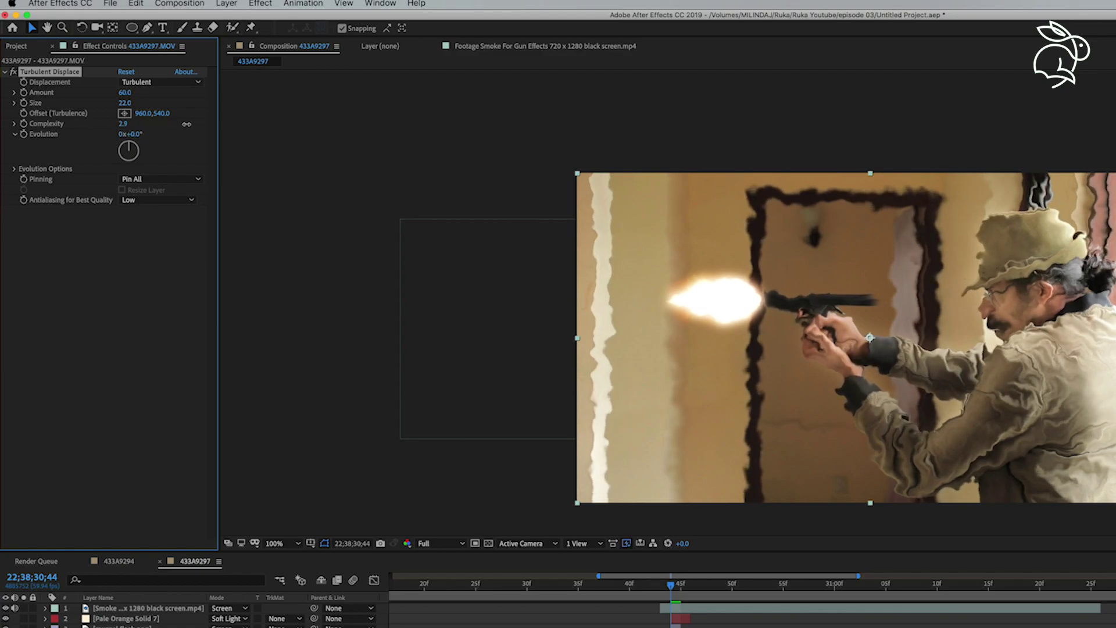
# - Draw an ellipse mask around the muzzle flash to confine the distortion
pyautogui.click(186, 314)
pyautogui.press('q')
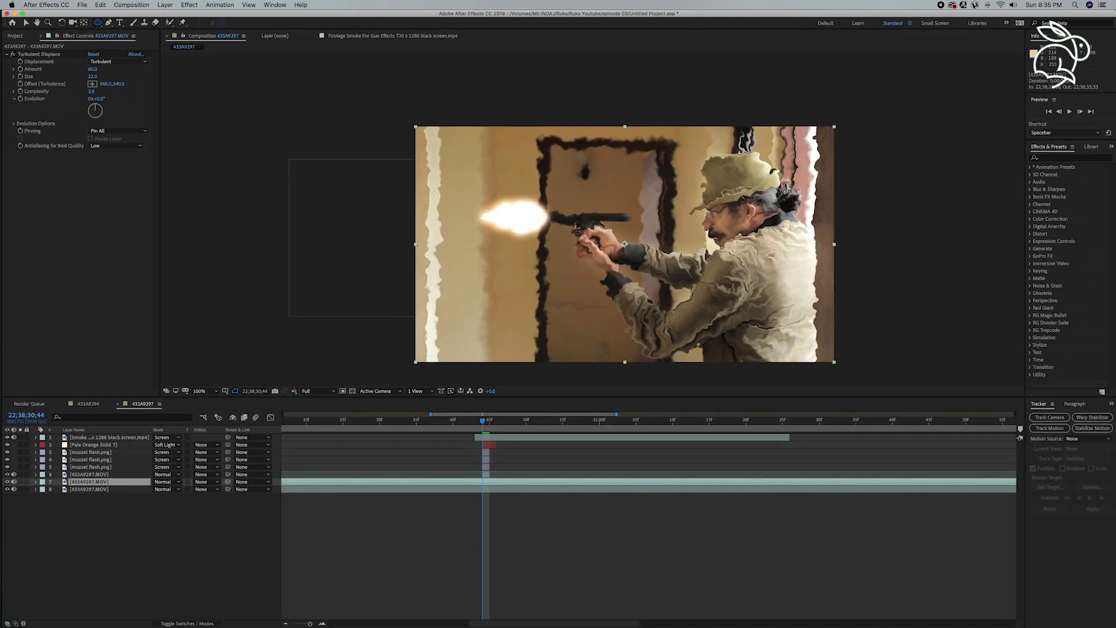
pyautogui.moveTo(435, 193); pyautogui.dragTo(561, 283)
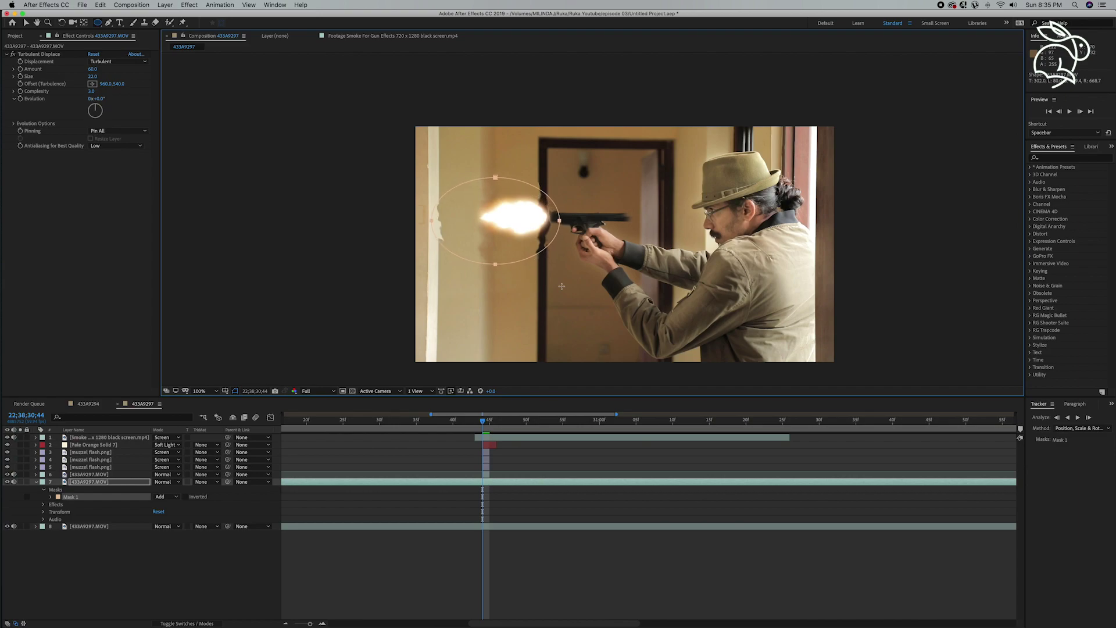
# - Nudge the ellipse mask over the flash and set its feather to 41 pixels
pyautogui.moveTo(562, 286); pyautogui.dragTo(562, 286)
pyautogui.click(51, 498)
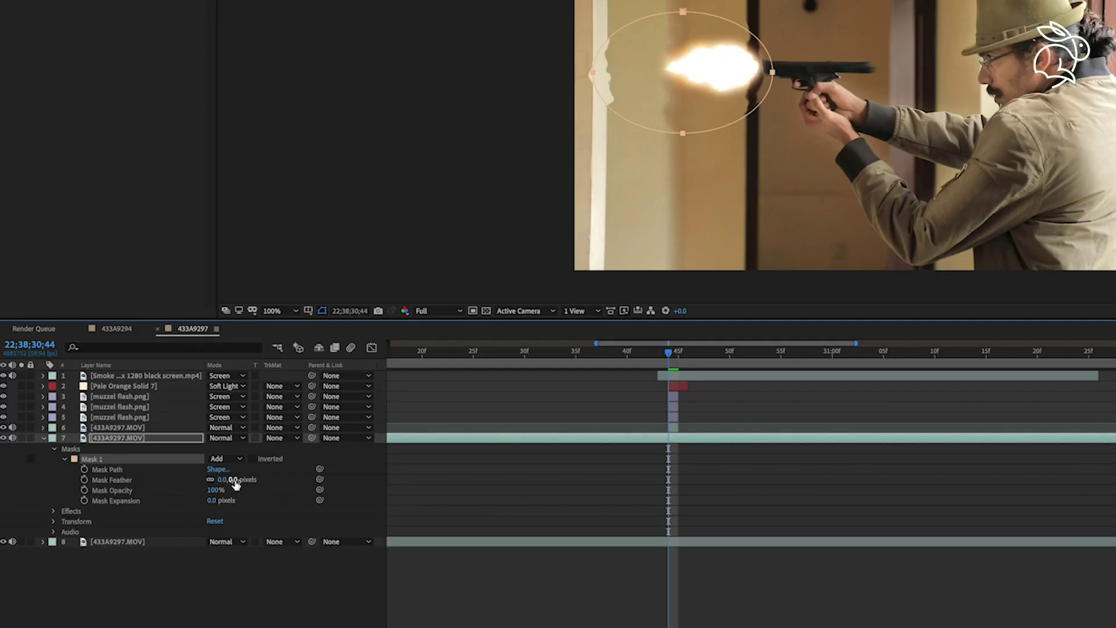
pyautogui.moveTo(173, 512); pyautogui.dragTo(191, 512)
pyautogui.moveTo(260, 479); pyautogui.dragTo(253, 480)
pyautogui.moveTo(183, 512); pyautogui.dragTo(180, 511)
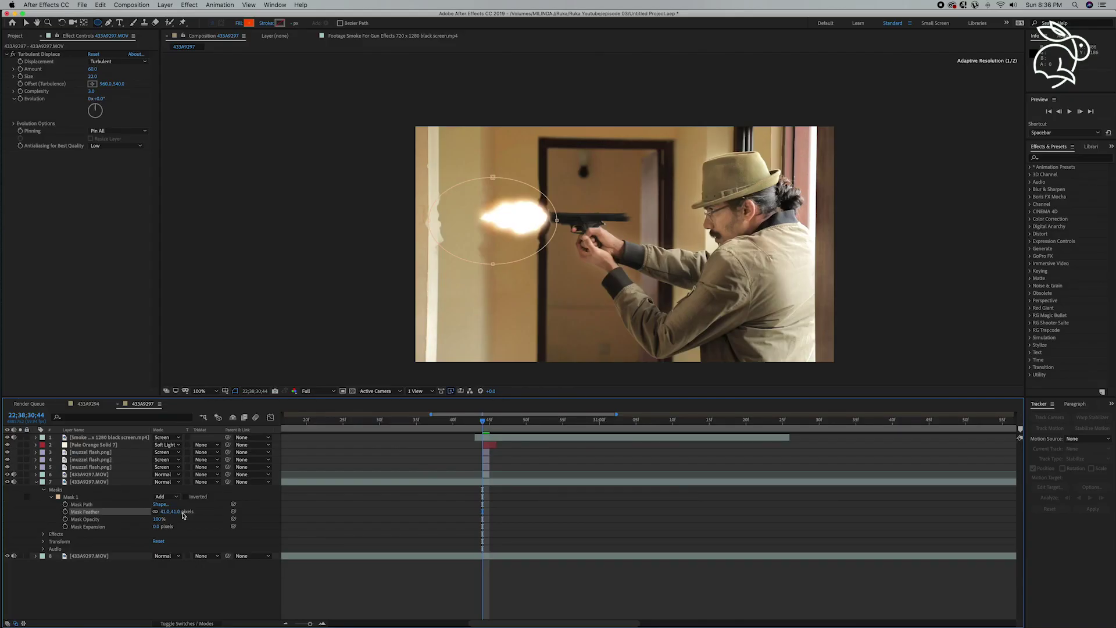
pyautogui.click(325, 483)
pyautogui.click(305, 484)
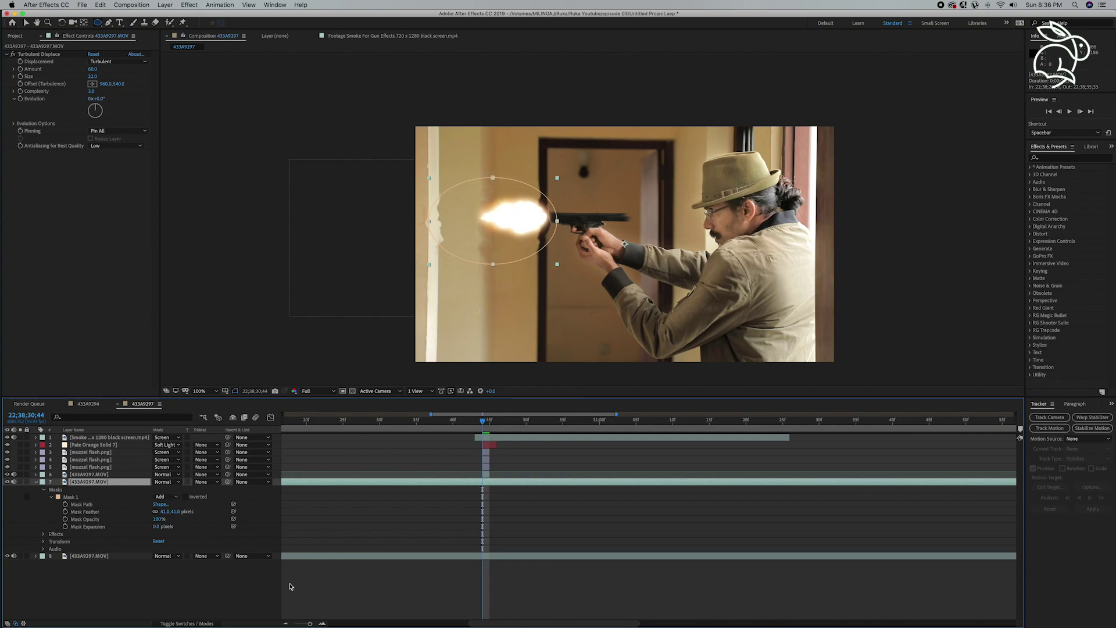
# - Trim the distorted layer's in and out points to just a few frames around the shot
pyautogui.click(294, 623)
pyautogui.moveTo(284, 482); pyautogui.dragTo(482, 483)
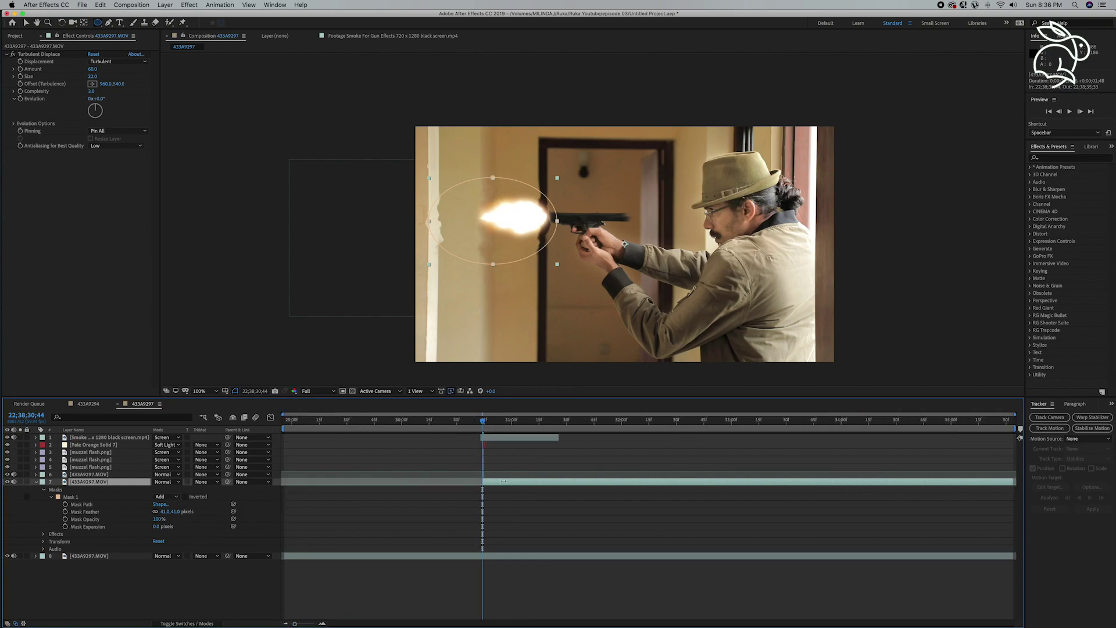
pyautogui.moveTo(1011, 482); pyautogui.dragTo(533, 480)
pyautogui.press('=')
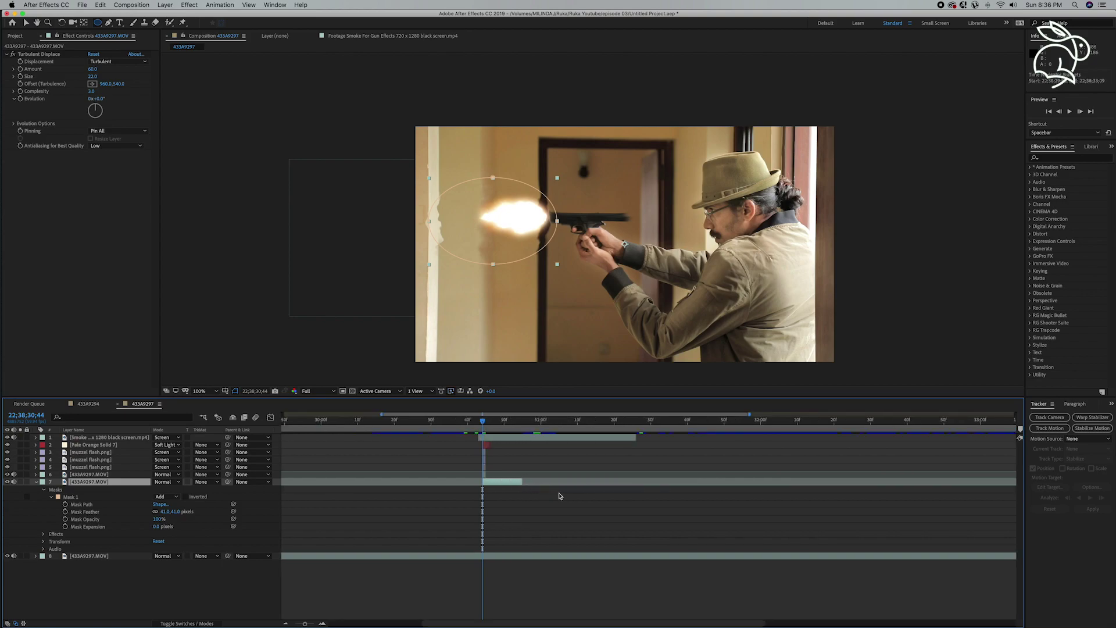
pyautogui.press('=')
pyautogui.press('=')
pyautogui.moveTo(642, 481); pyautogui.dragTo(509, 484)
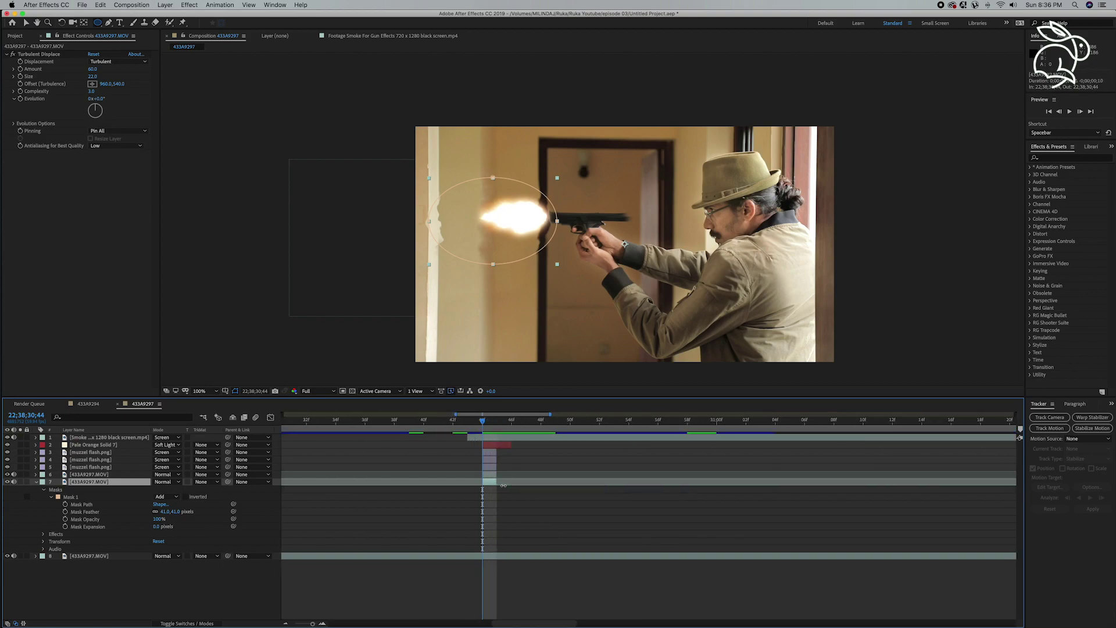
pyautogui.moveTo(487, 422); pyautogui.dragTo(482, 424)
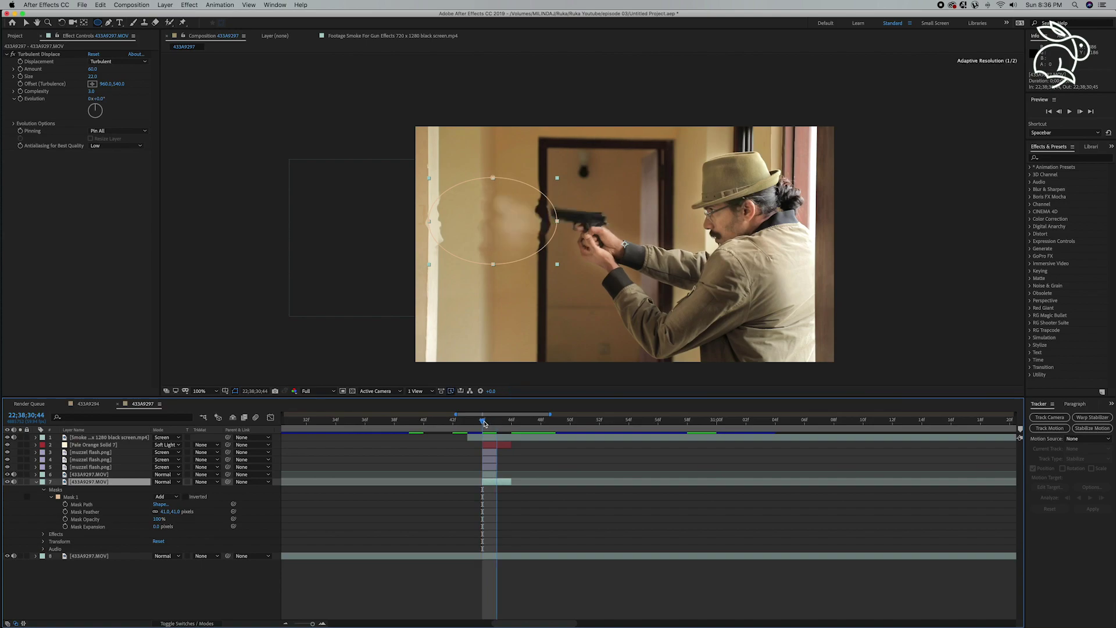
# - Keyframe the Turbulent Displace Amount down to 0 a couple of frames after the flash
pyautogui.click(20, 70)
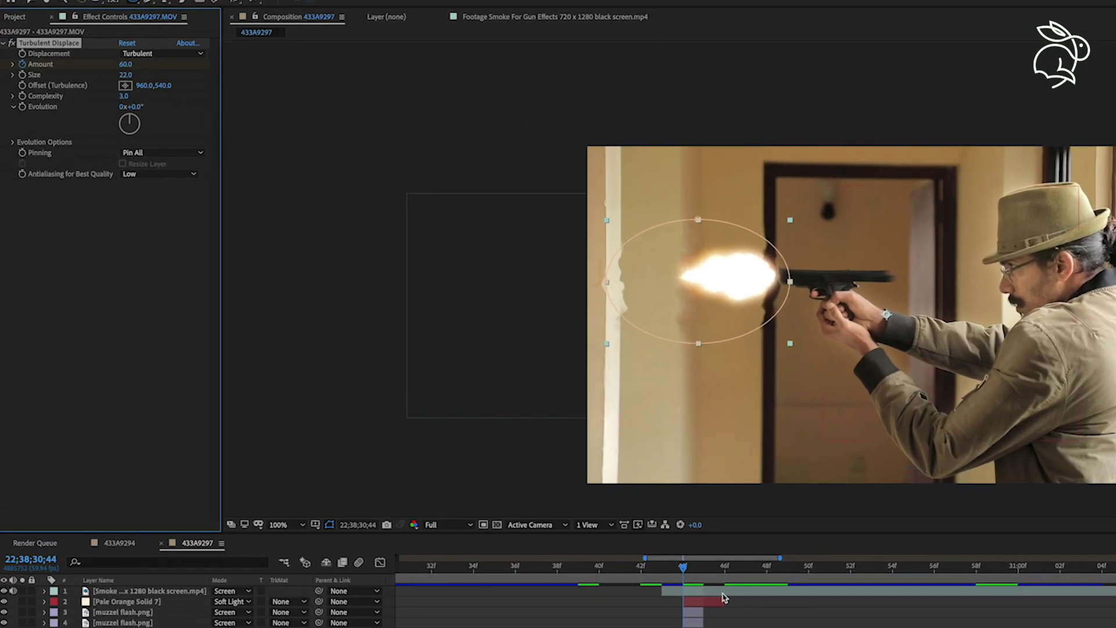
pyautogui.moveTo(684, 573); pyautogui.dragTo(725, 572)
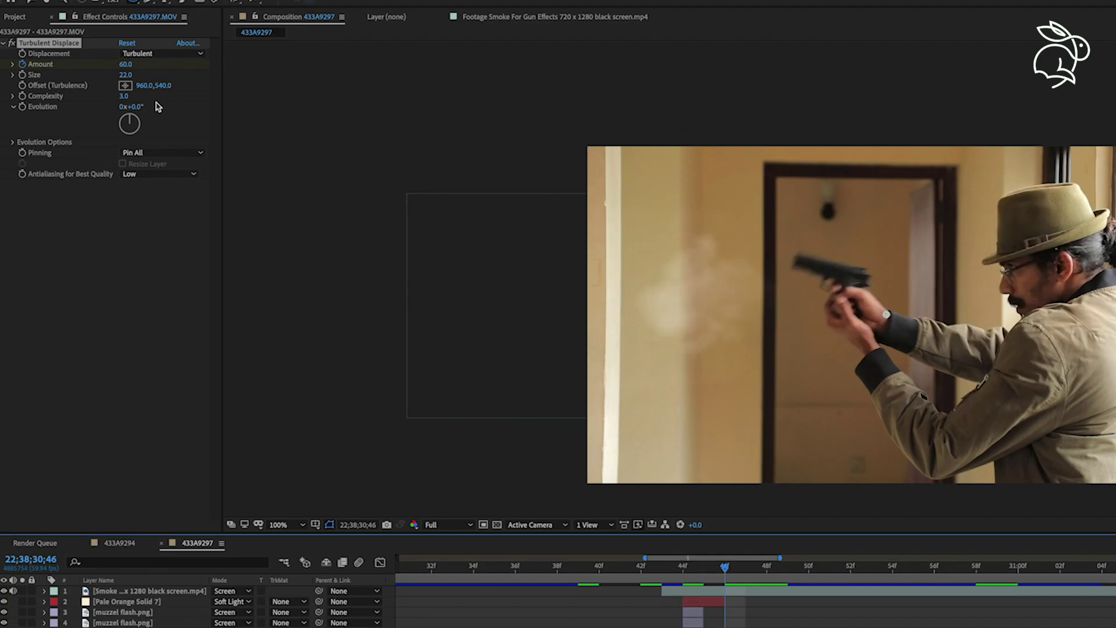
pyautogui.click(126, 64)
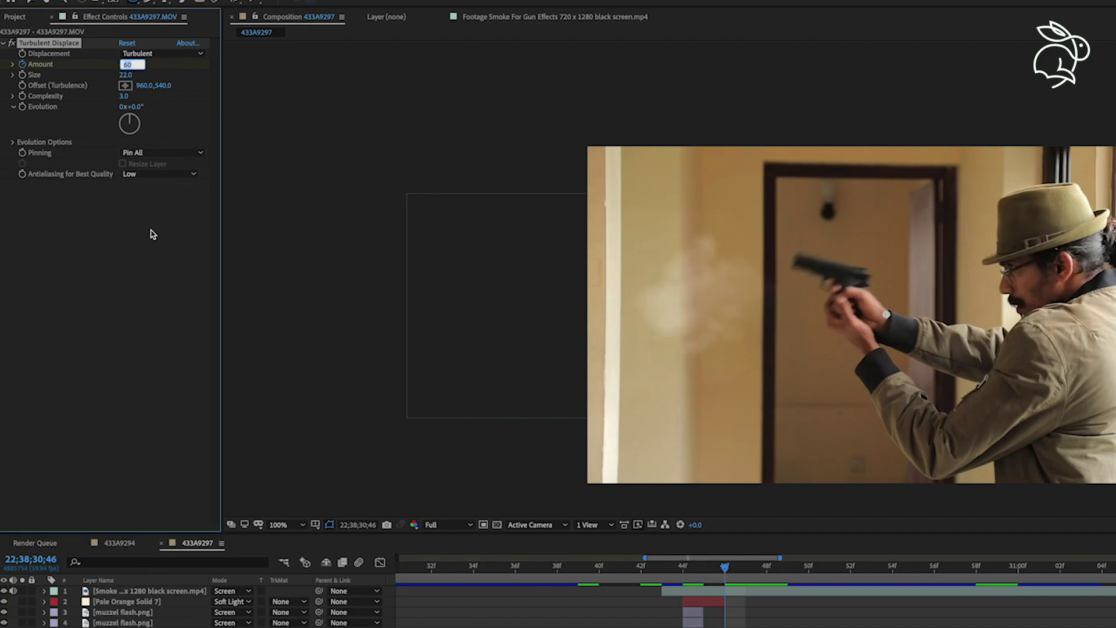
pyautogui.write('0')
pyautogui.click(131, 278)
pyautogui.moveTo(690, 568); pyautogui.dragTo(830, 572)
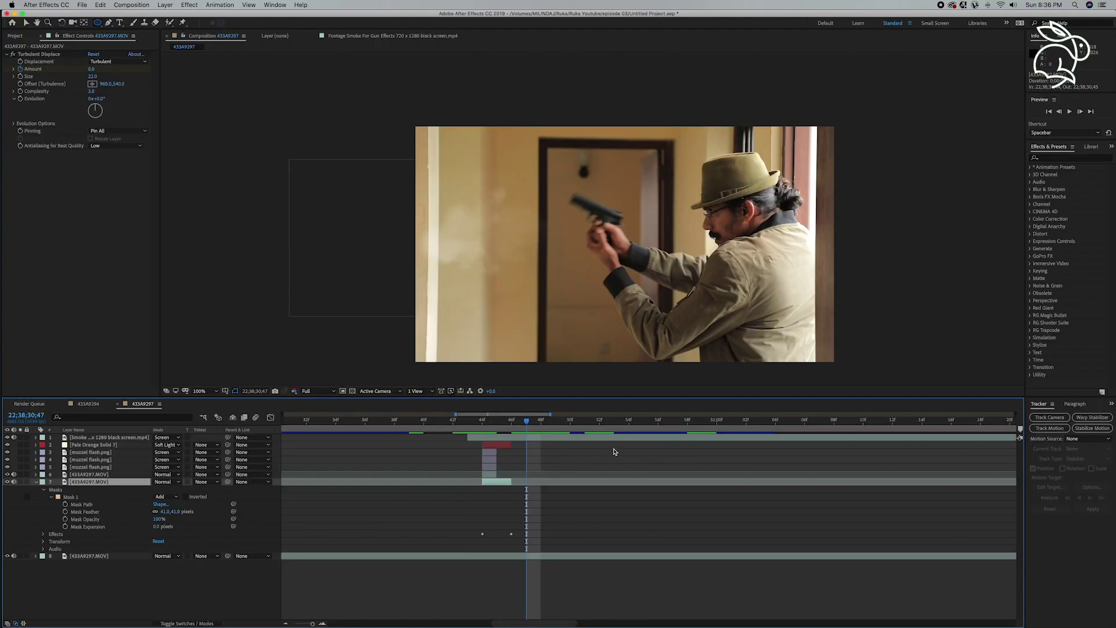
pyautogui.click(495, 426)
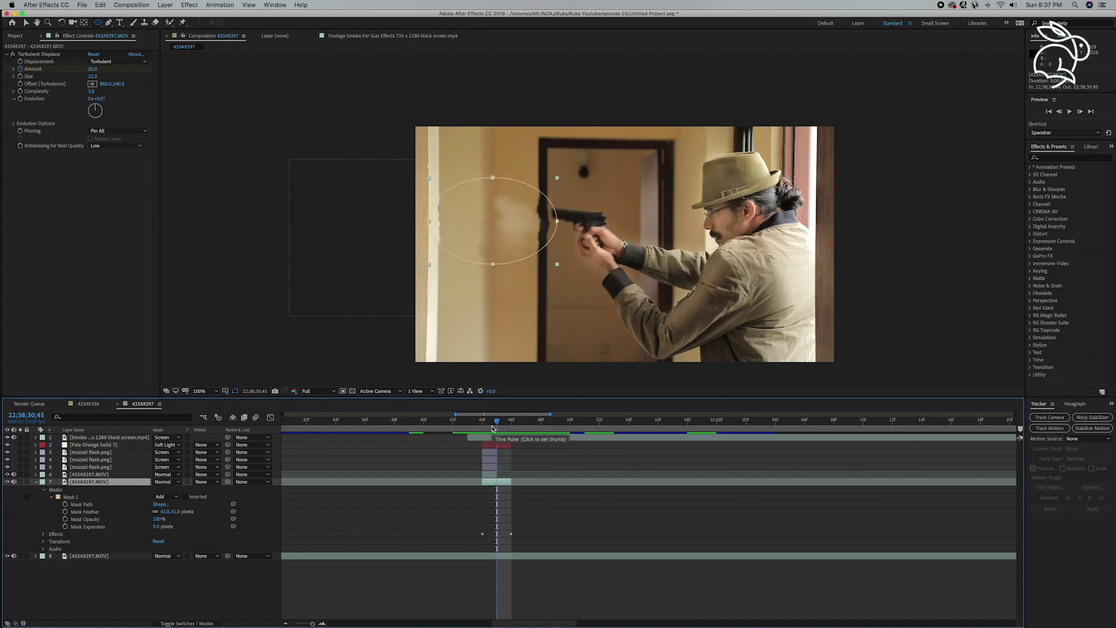